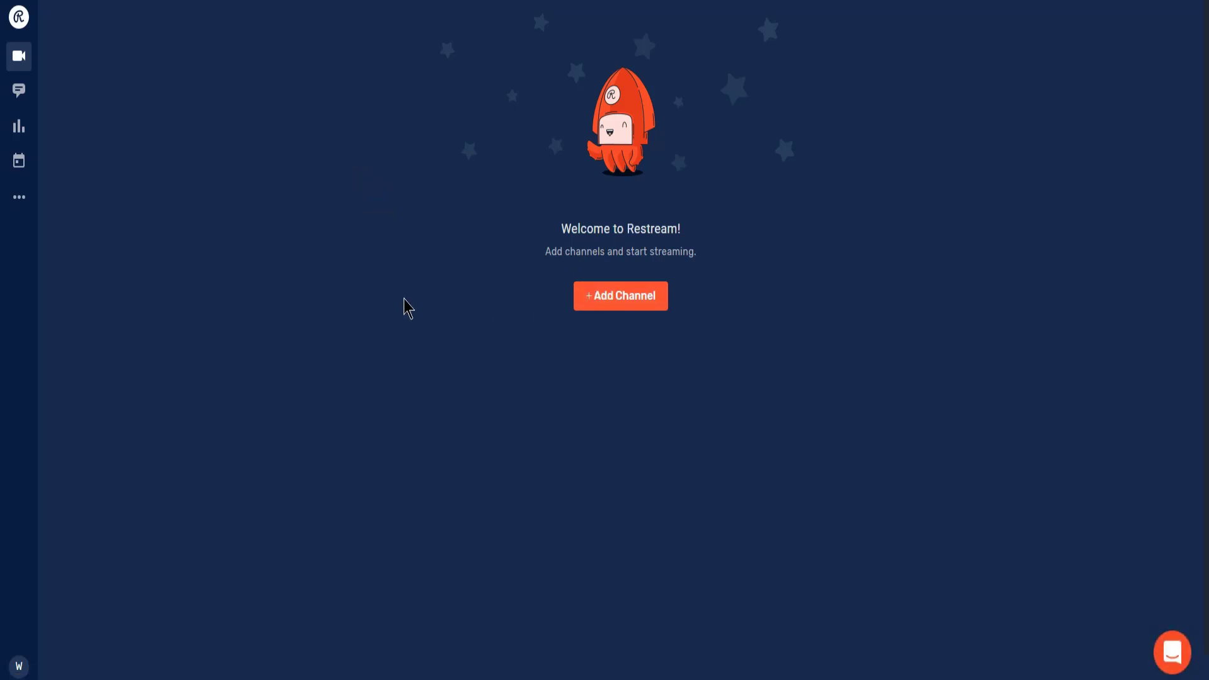
Translate the Restream welcome page into Turkish.
right_click(316, 233)
left_click(360, 350)
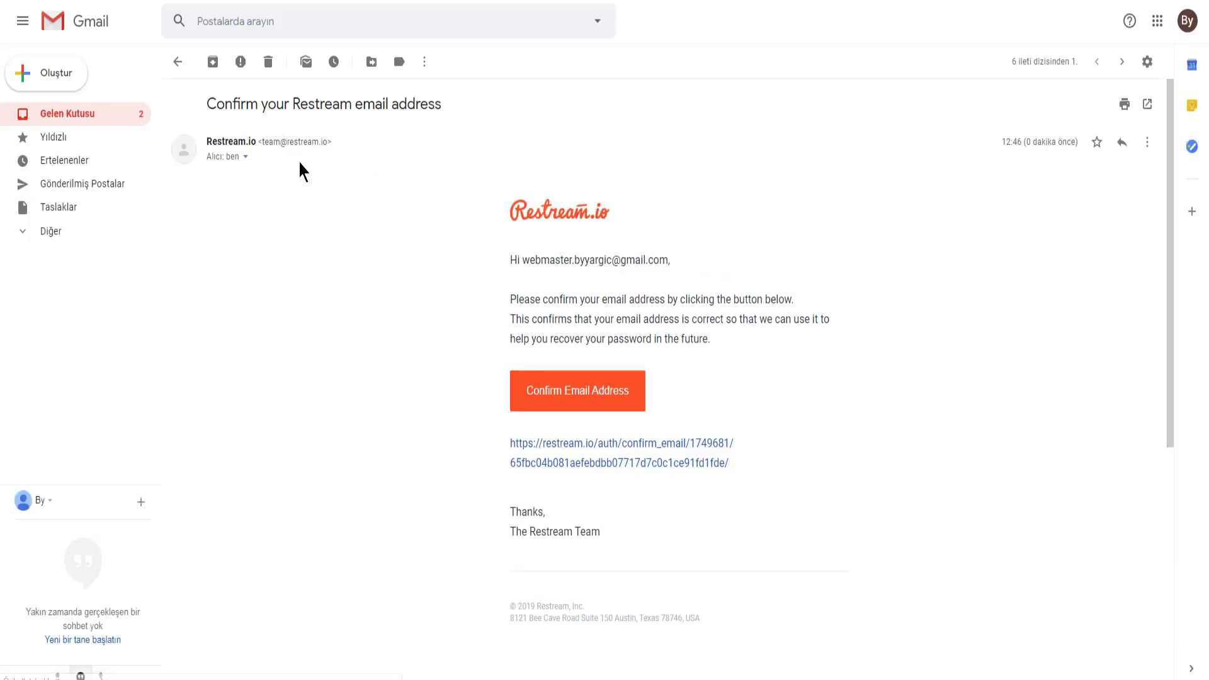
Confirm the account's email address from the Restream.io confirmation message in Gmail.
right_click(414, 207)
key("Escape")
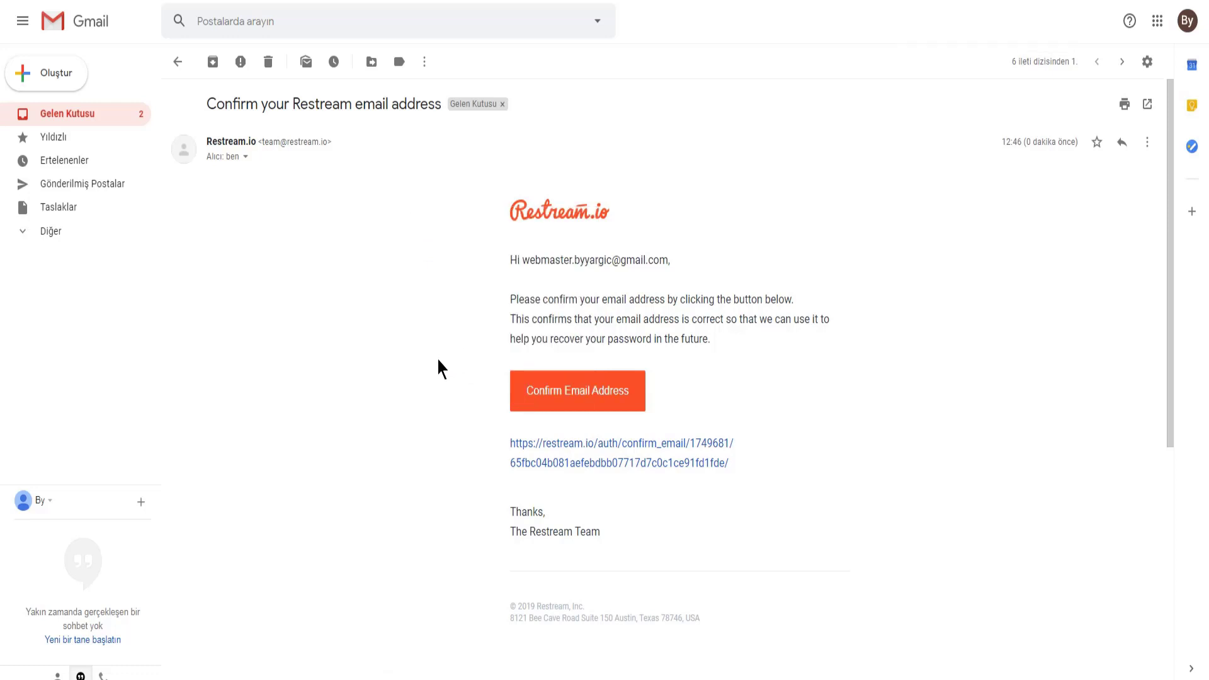
left_click(560, 401)
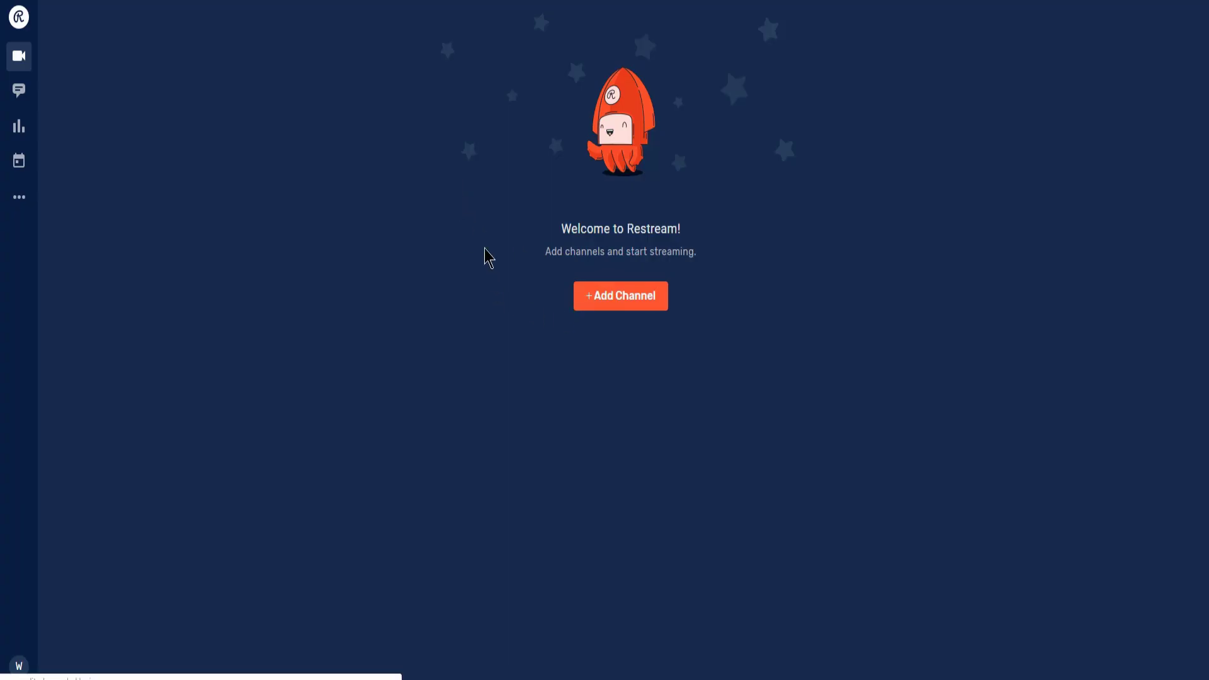
Leave the current browser page and translate the English Restream welcome page into Turkish.
key("ctrl+shift+Tab")
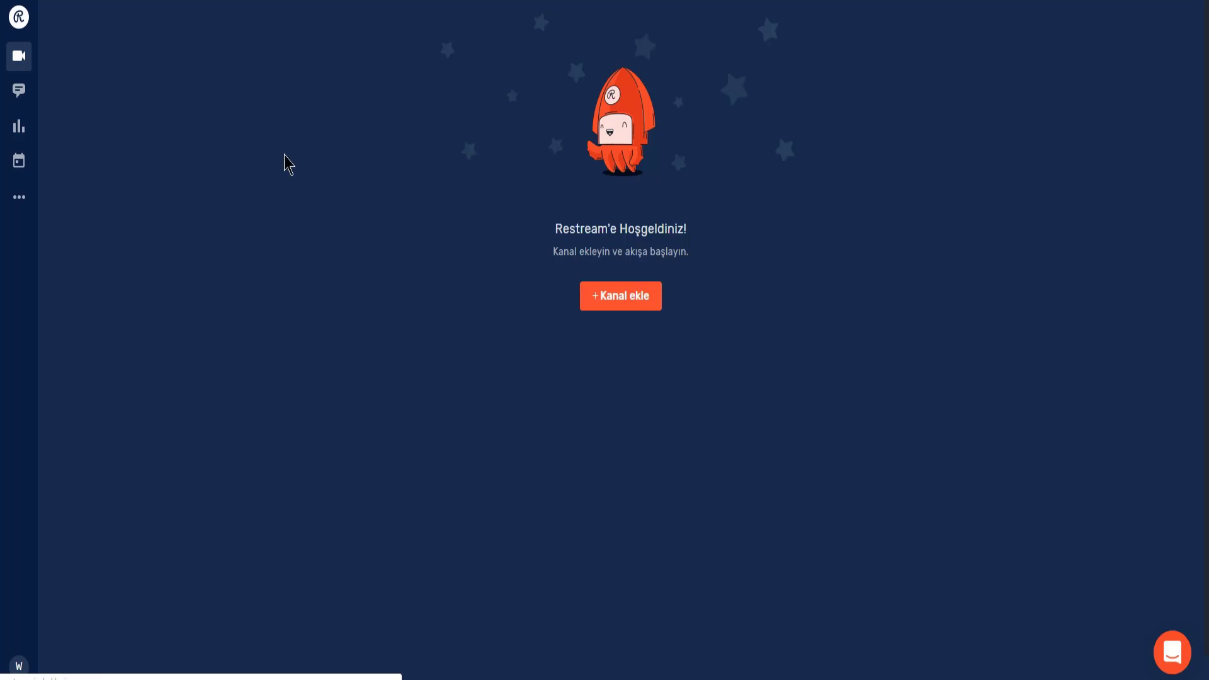
right_click(141, 146)
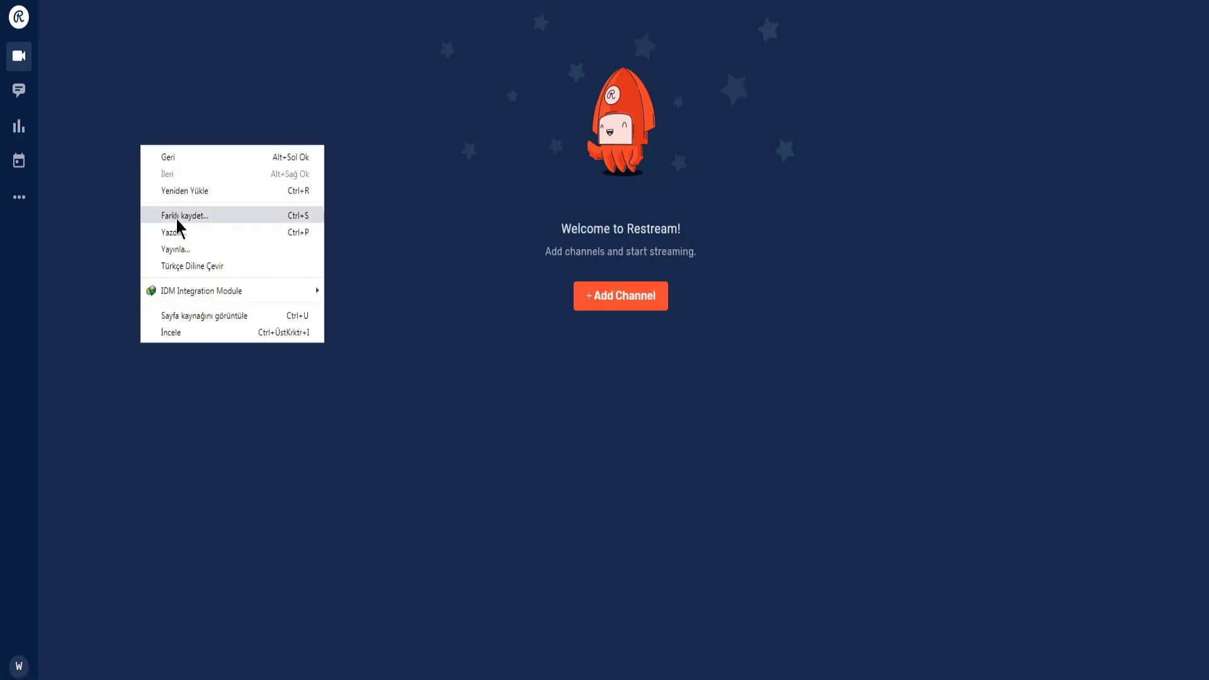
left_click(183, 265)
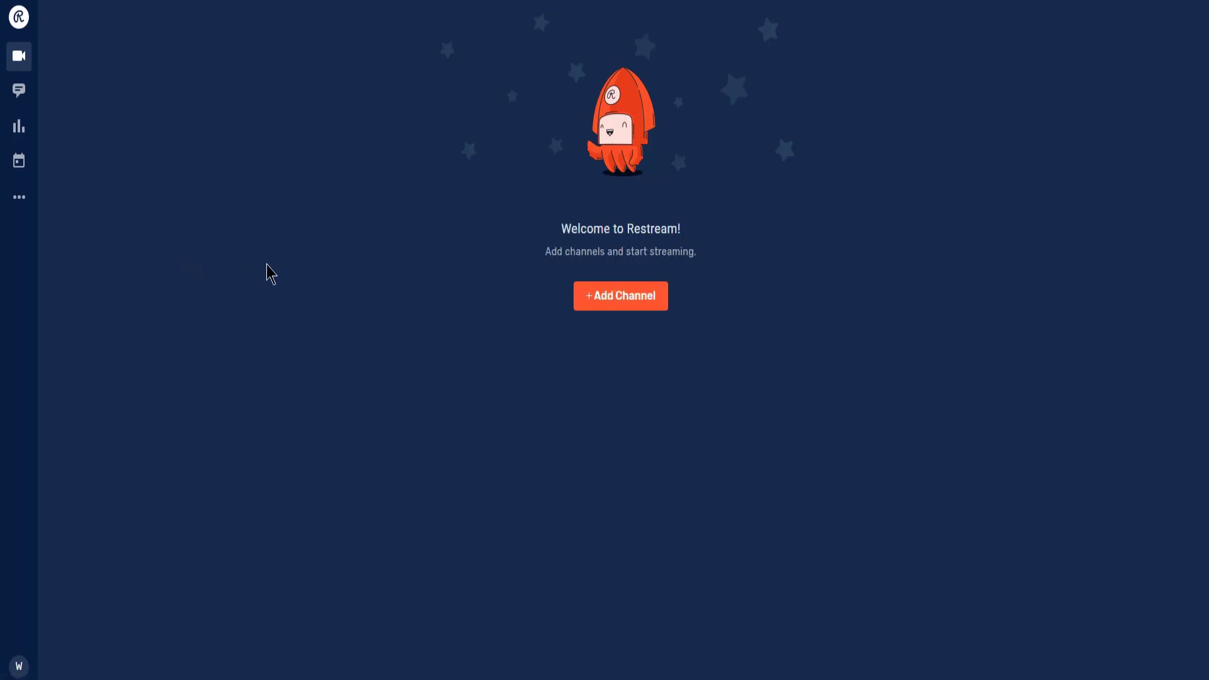
Add Twitch as a channel, authorizing Restream.io to access the Twitch account, and finish the introductory tips on the dashboard.
left_click(621, 304)
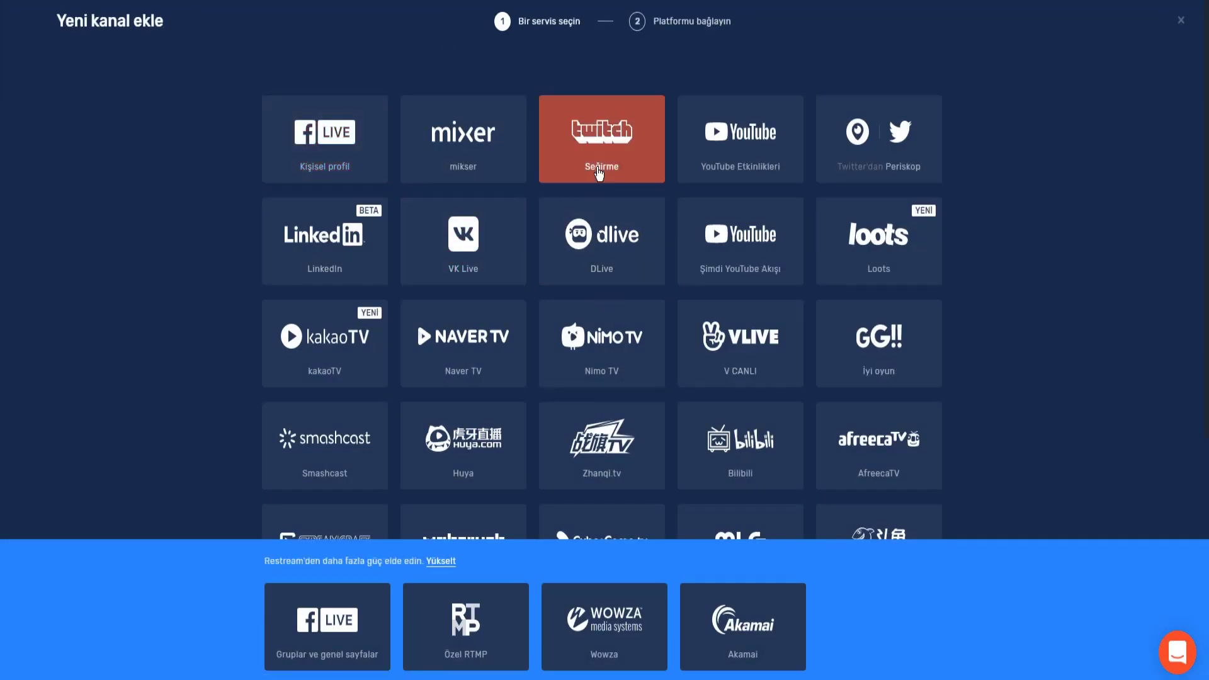
left_click(611, 182)
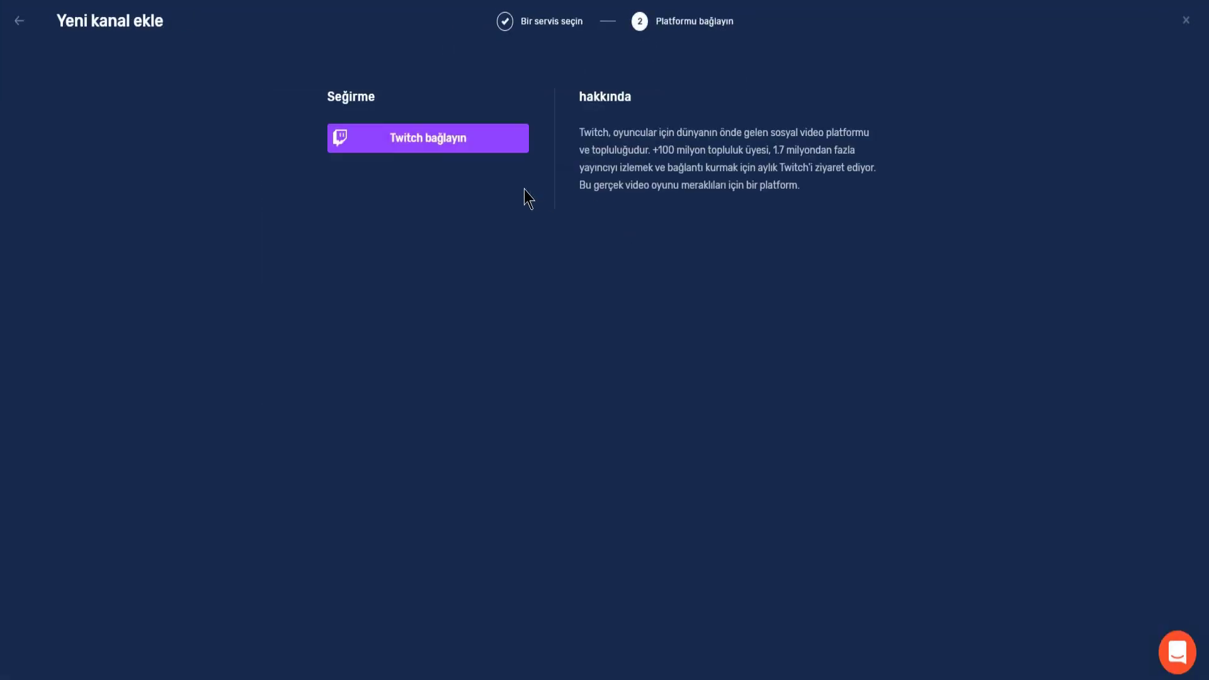
left_click(480, 150)
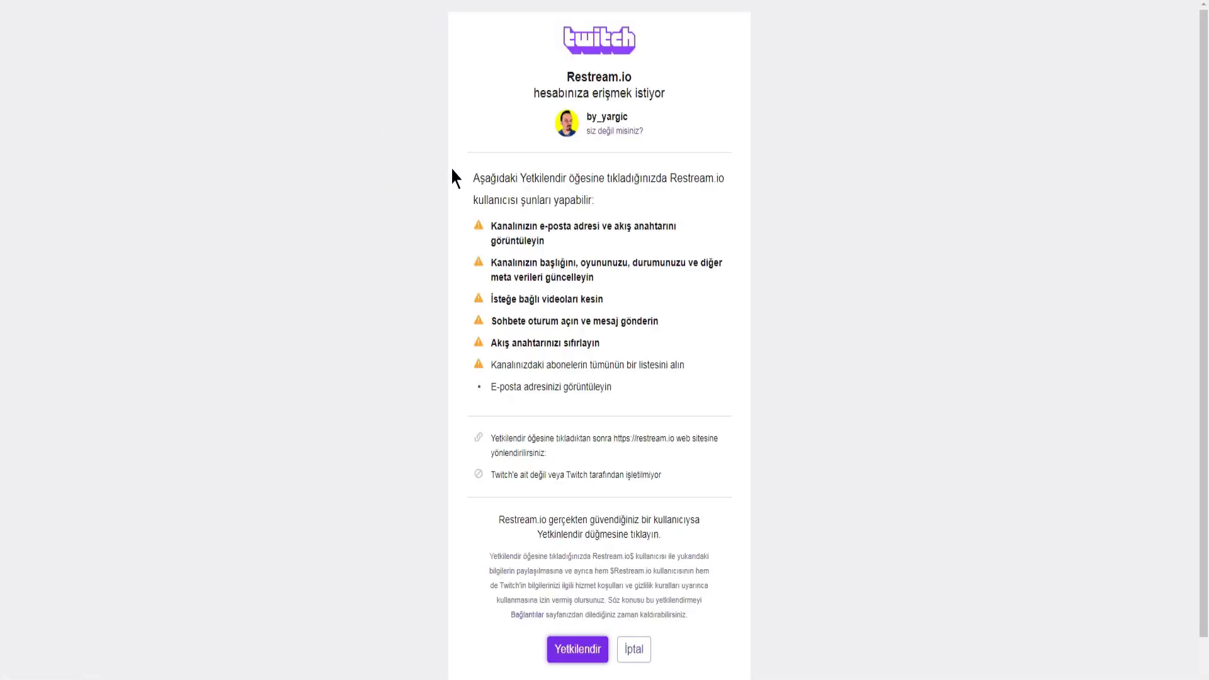
left_click(584, 657)
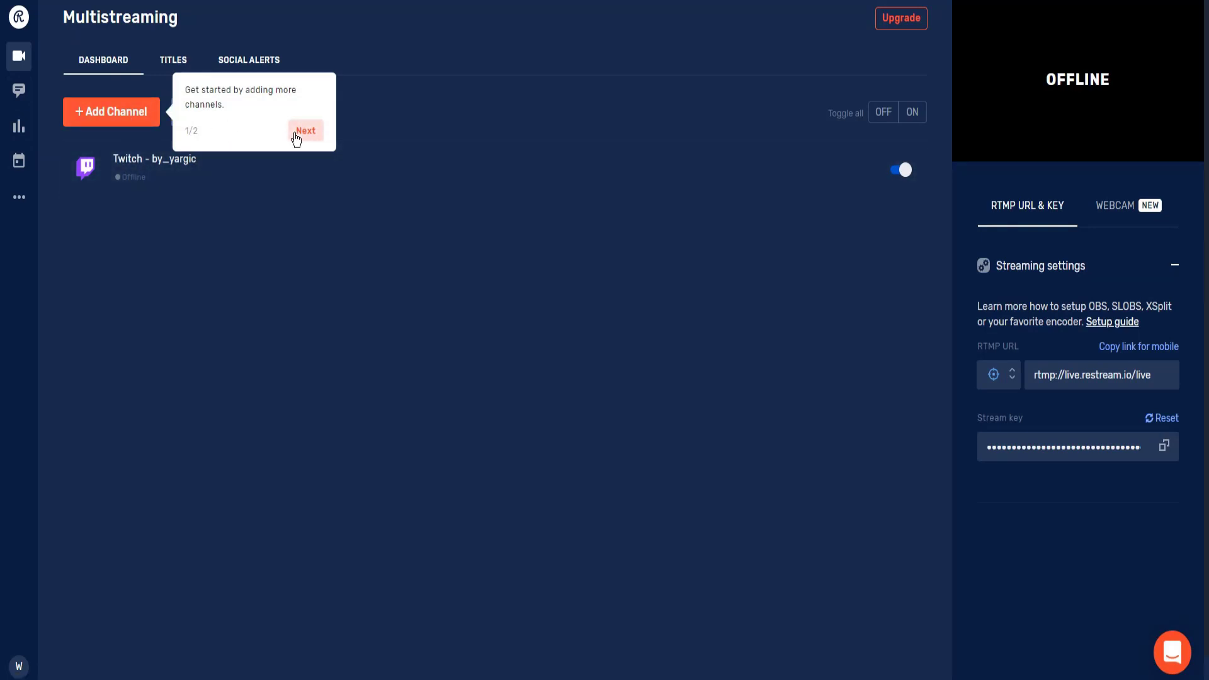
left_click(306, 130)
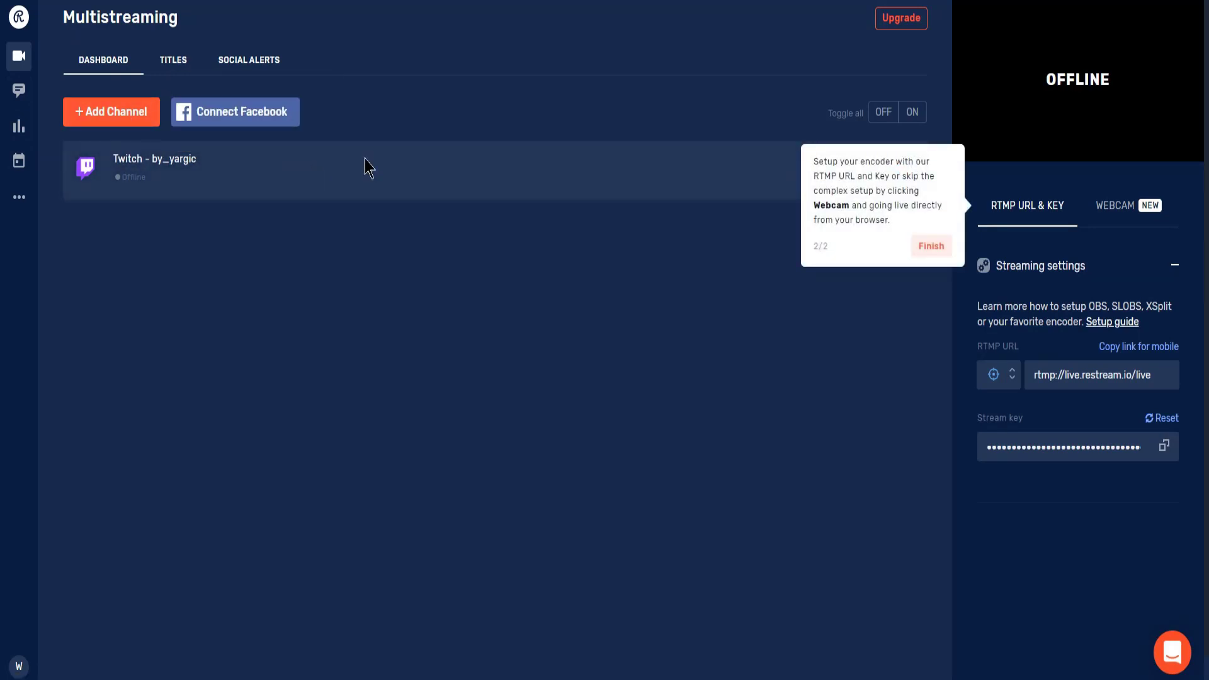
left_click(930, 247)
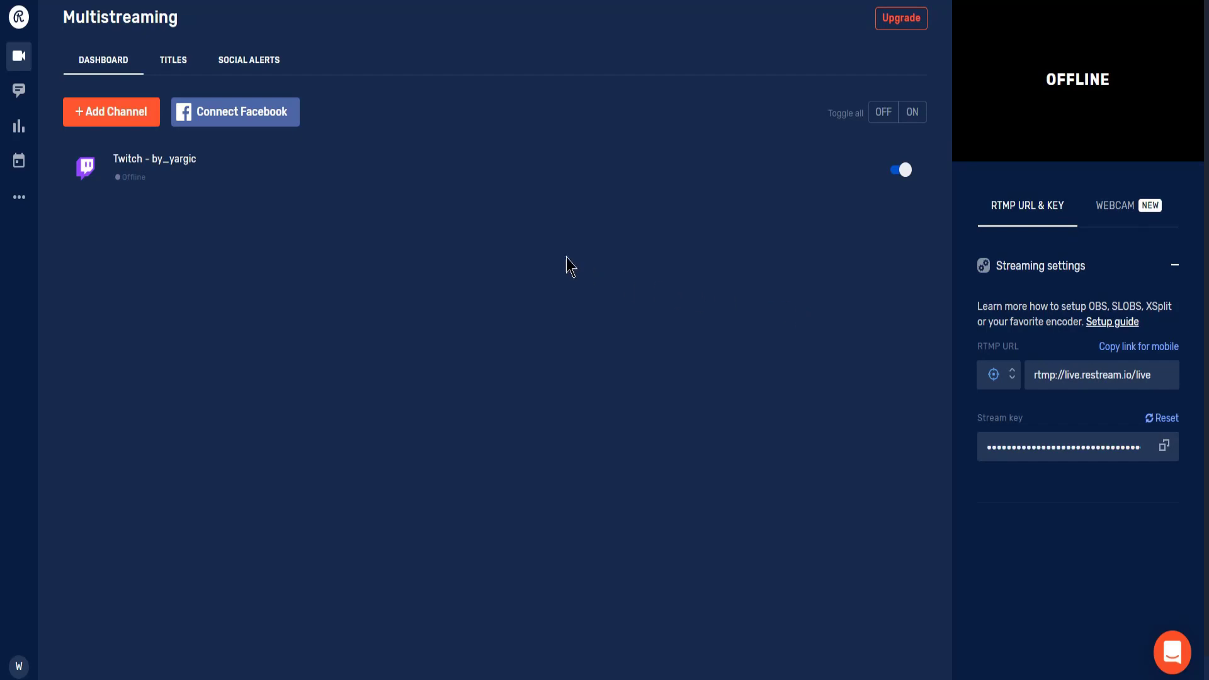
Add a YouTube Events channel by choosing the first Google account and allowing Restream to access it.
left_click(119, 123)
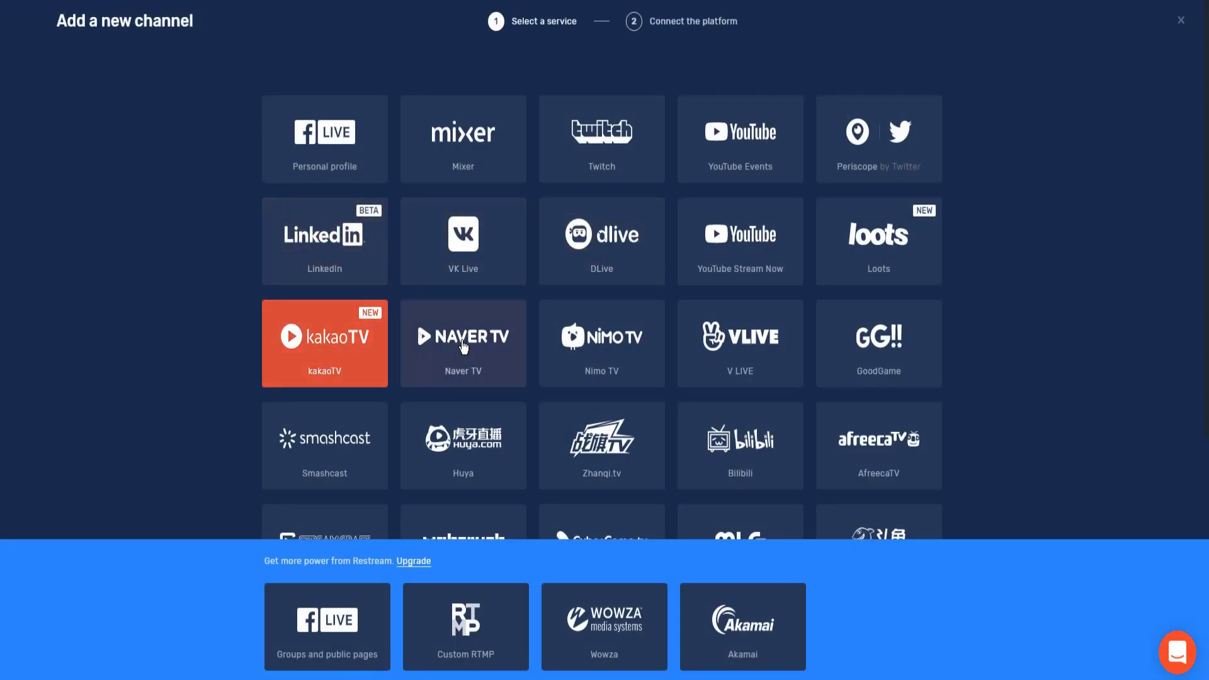
left_click(752, 157)
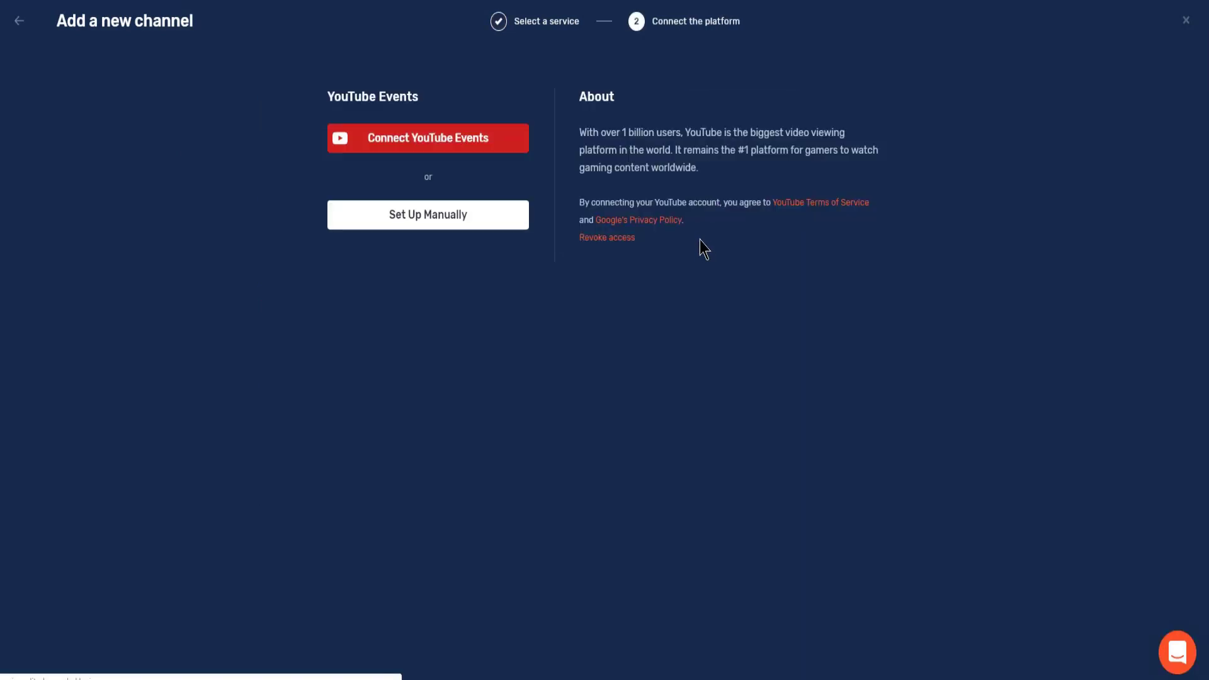
left_click(441, 145)
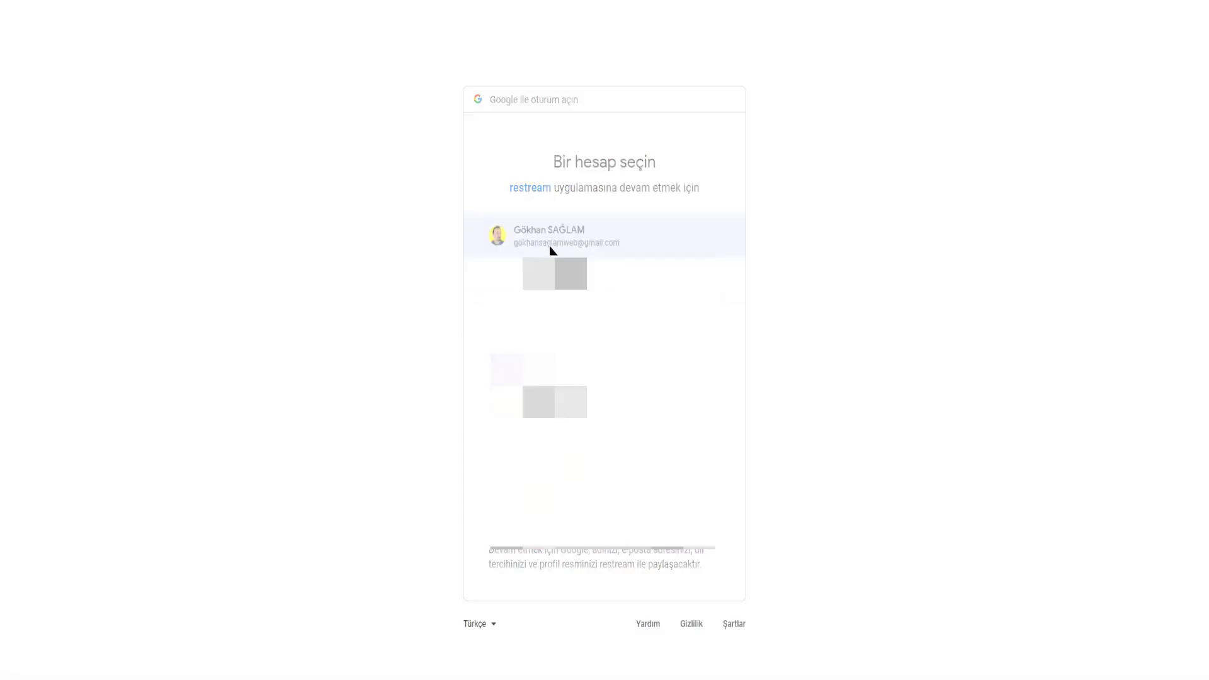
left_click(550, 248)
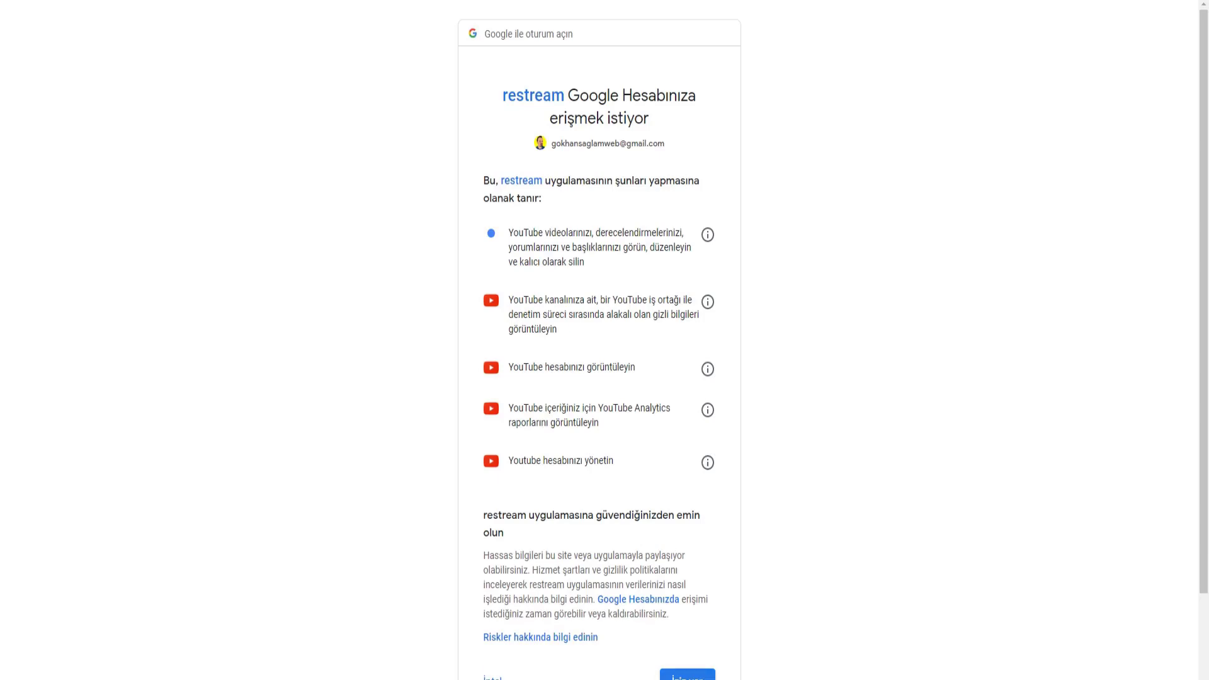
left_click(687, 676)
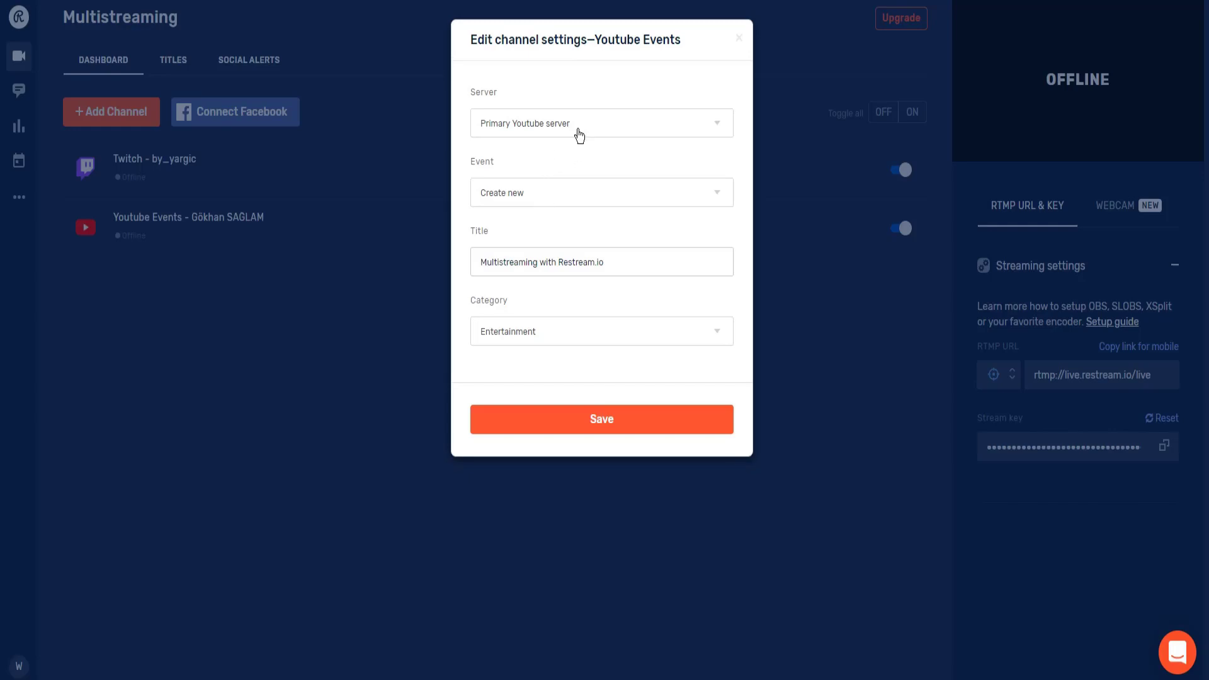
Check the available events in the YouTube Events channel settings and translate the page into Turkish.
left_click(579, 192)
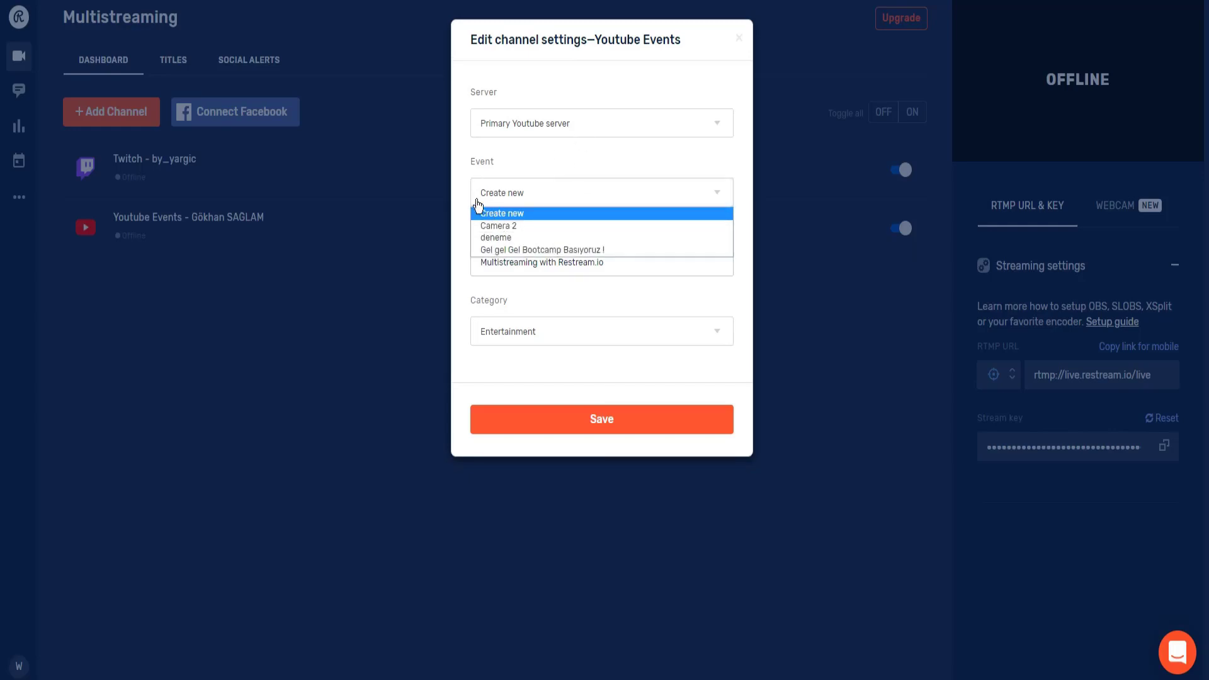
left_click(460, 194)
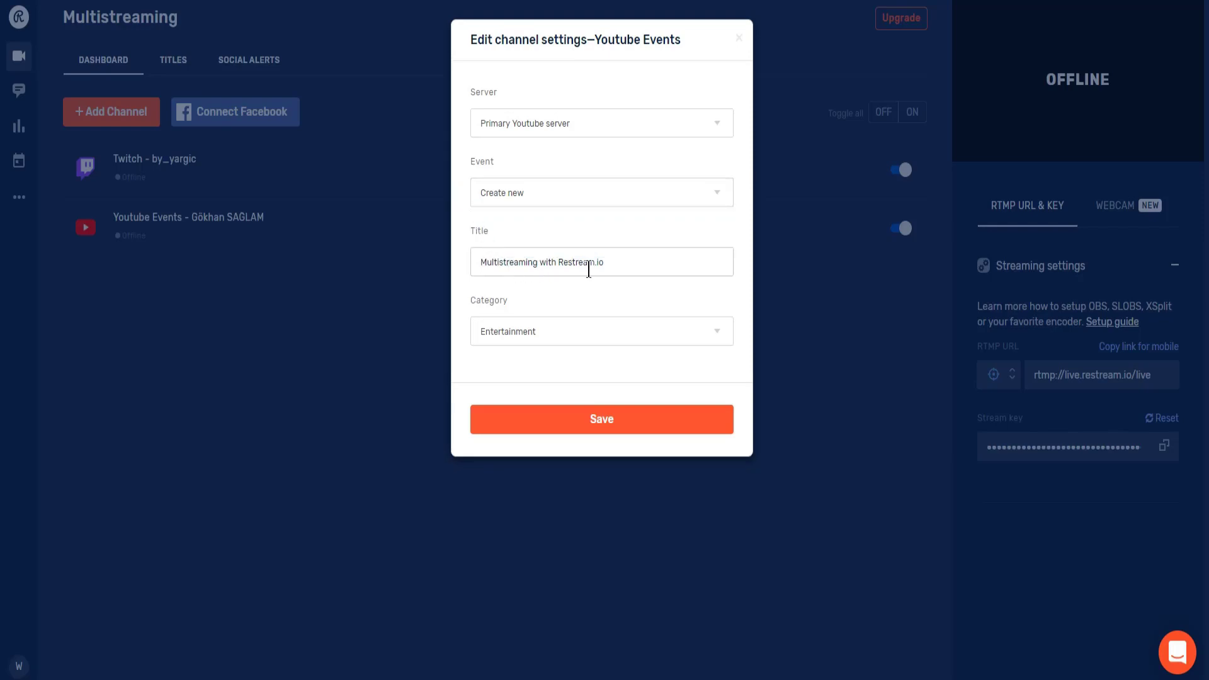
right_click(461, 202)
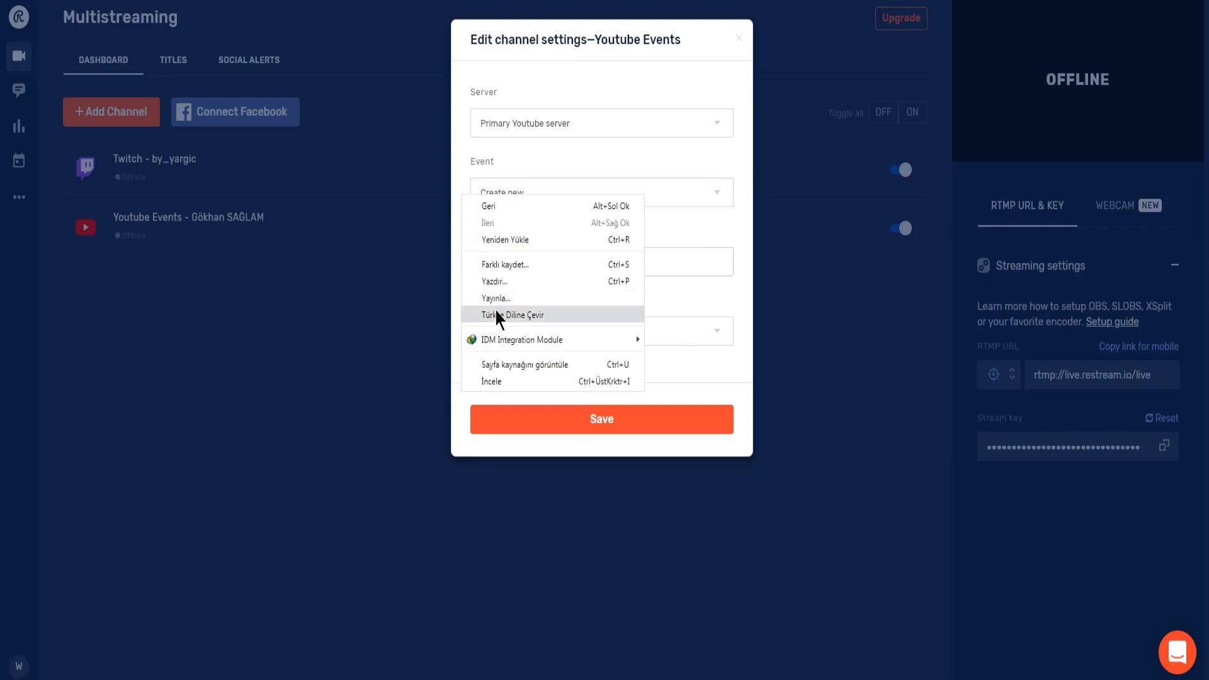
left_click(496, 314)
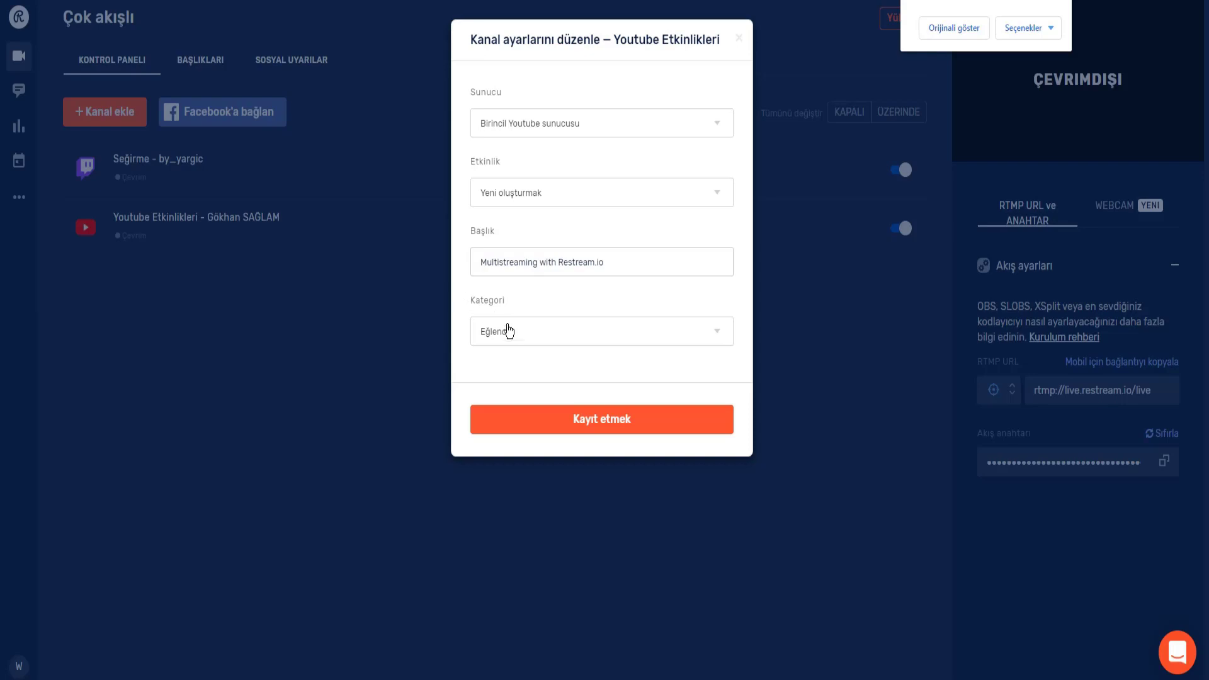
Examine the category, server, event and title options of the YouTube Events channel, and close its settings without saving.
left_click(506, 339)
left_click(459, 339)
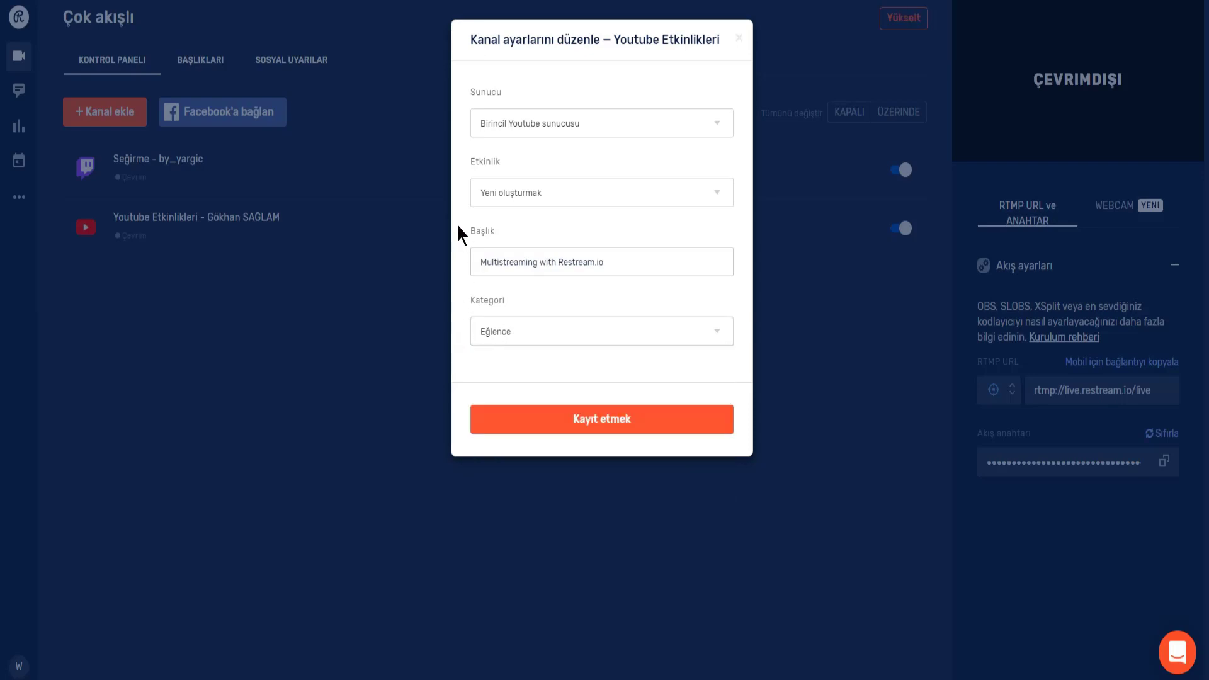
left_click(503, 126)
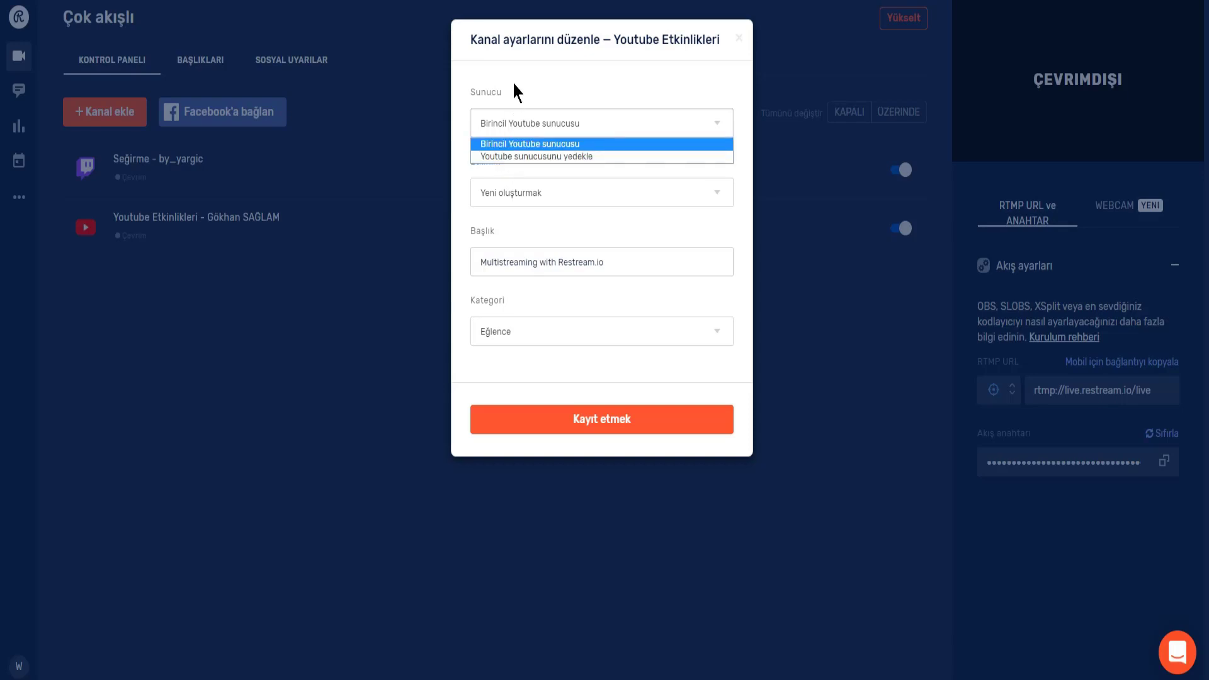
left_click(548, 147)
left_click(536, 193)
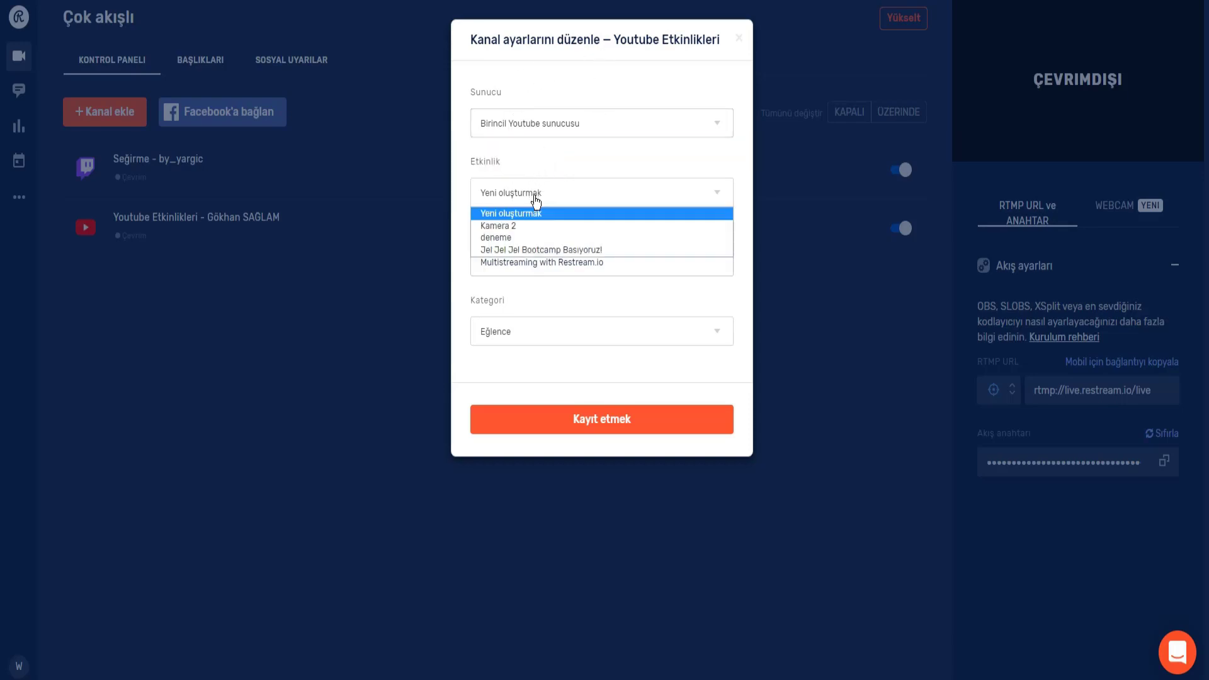
left_click(455, 230)
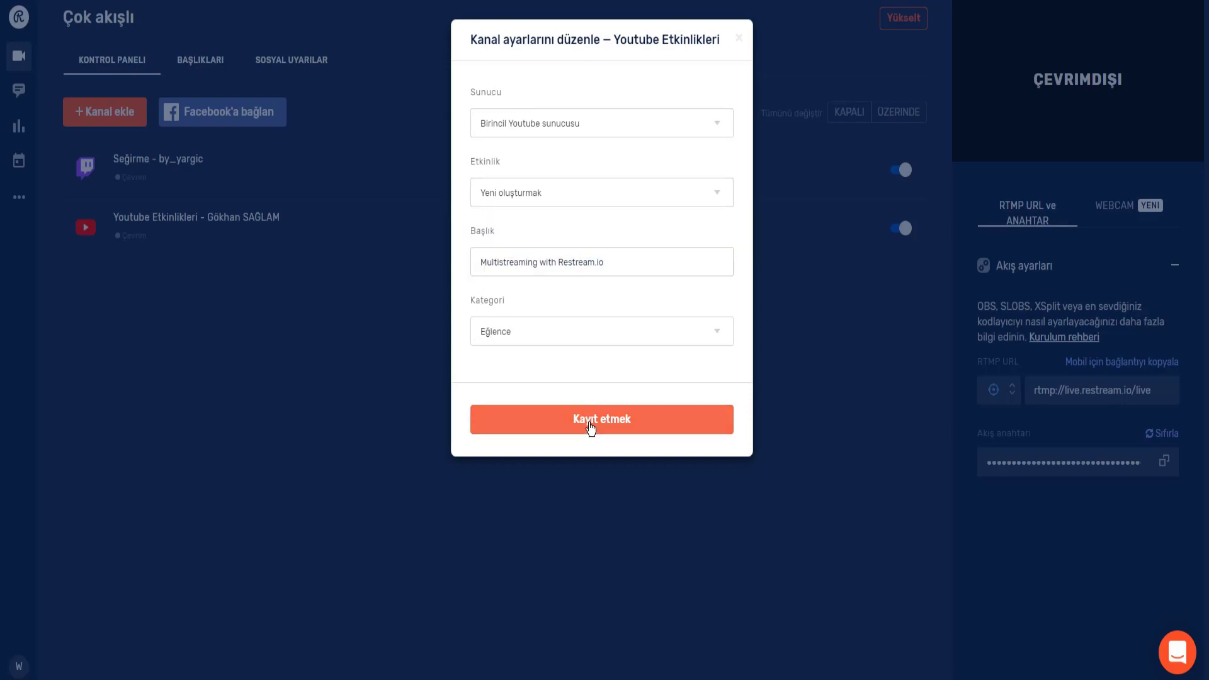
left_click(573, 270)
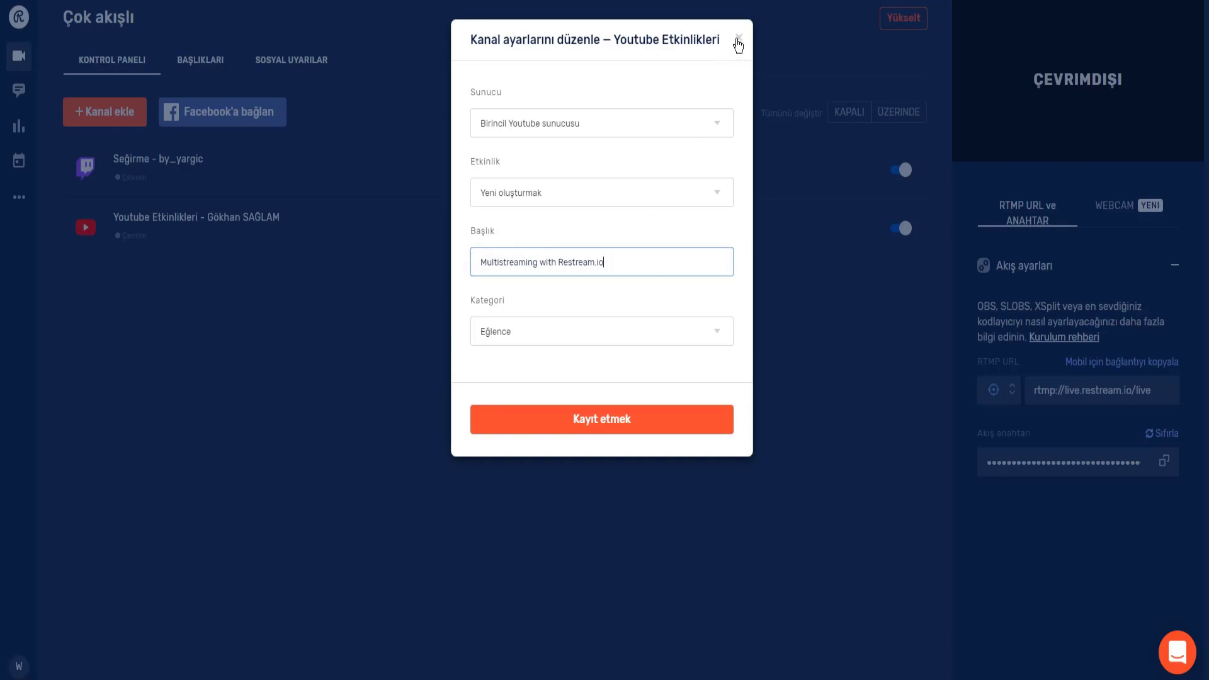
left_click(739, 40)
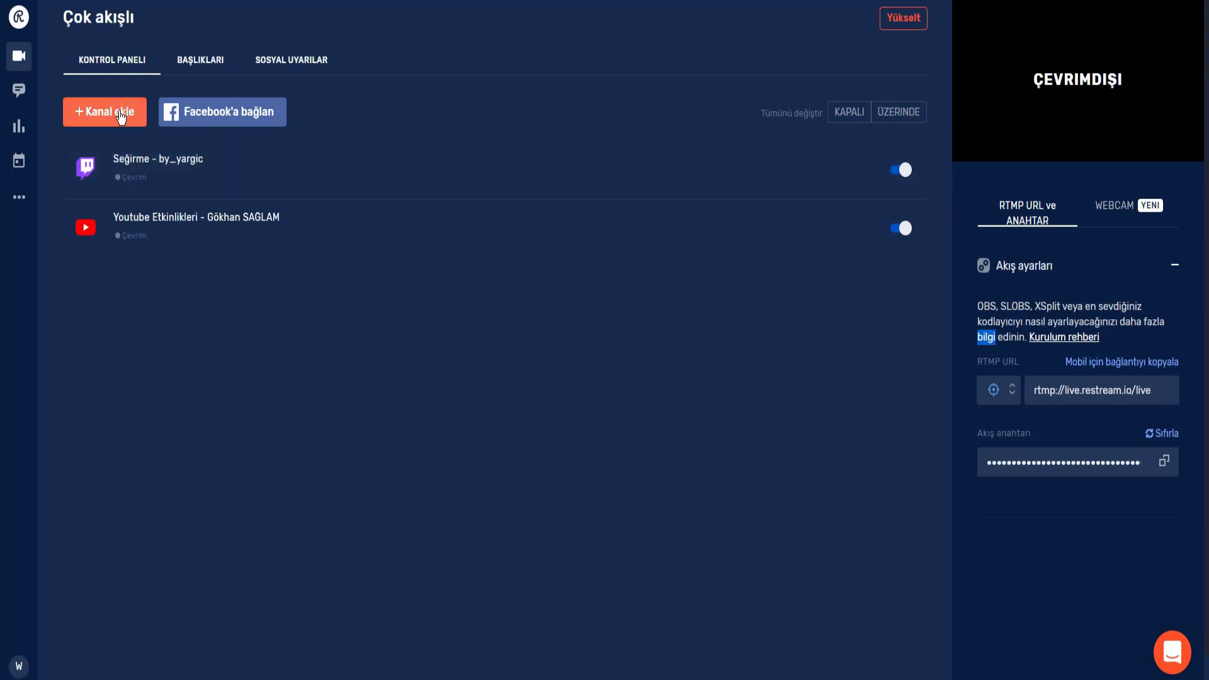
Add a Facebook Live personal profile channel, granting Restream.io Streaming profile access, posting visible to friends, and page management permissions.
left_click(121, 117)
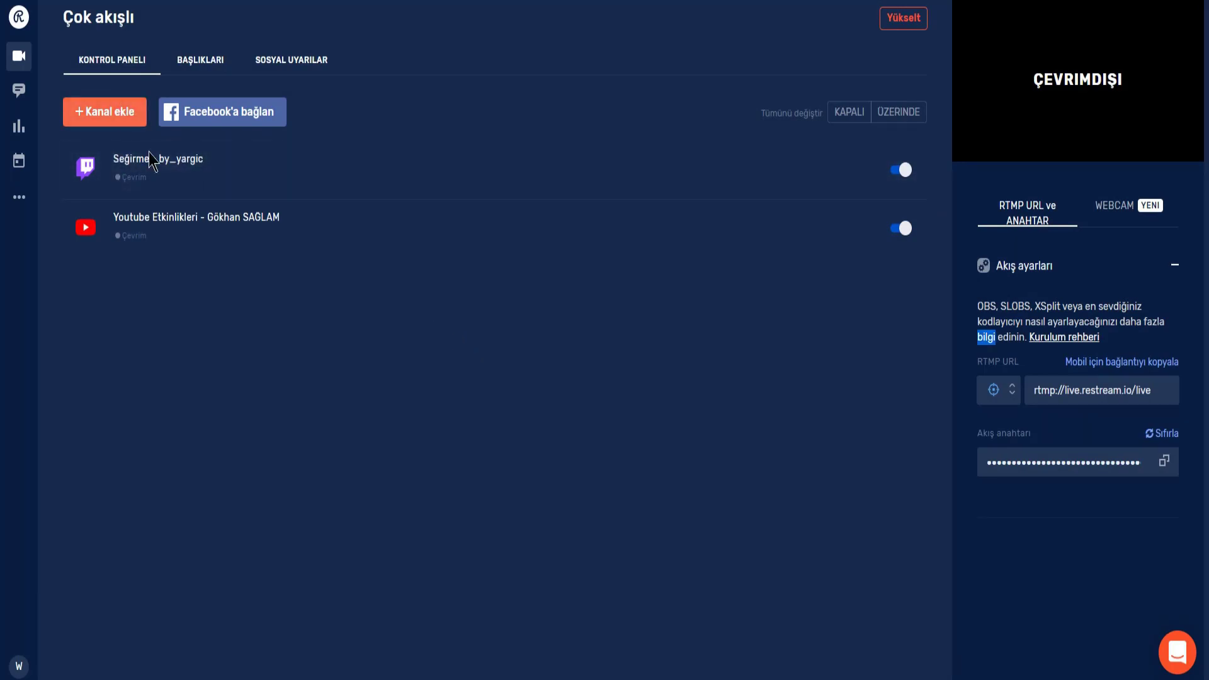
left_click(327, 176)
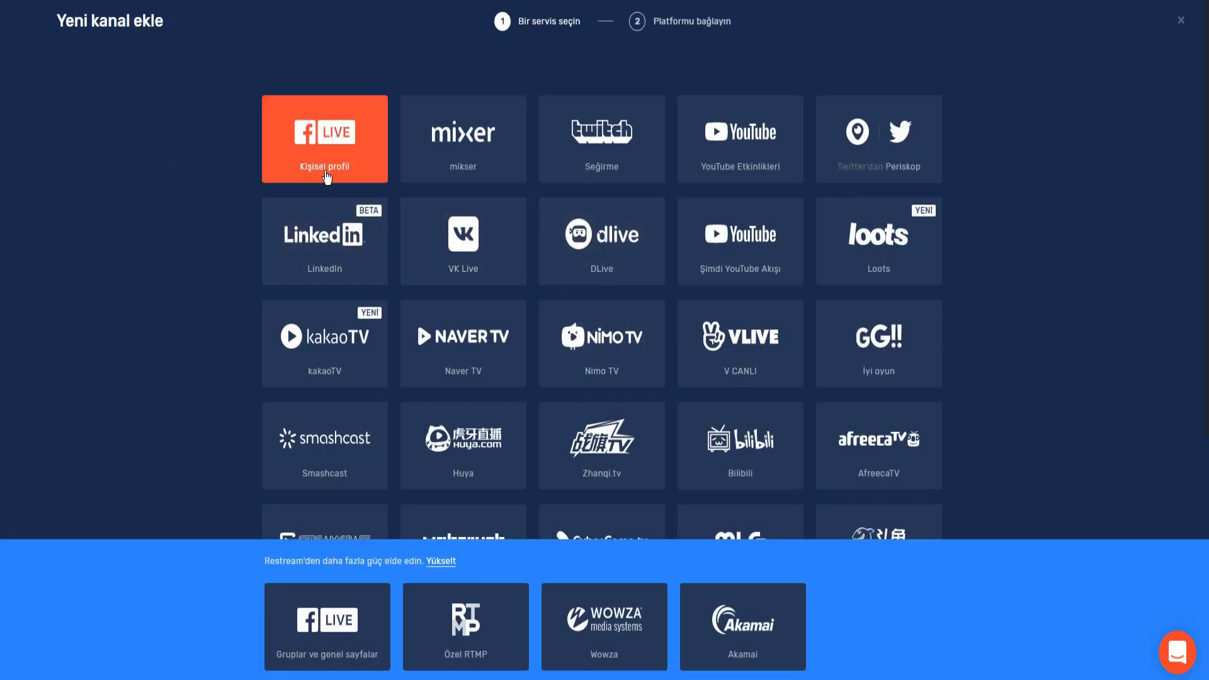
left_click(324, 173)
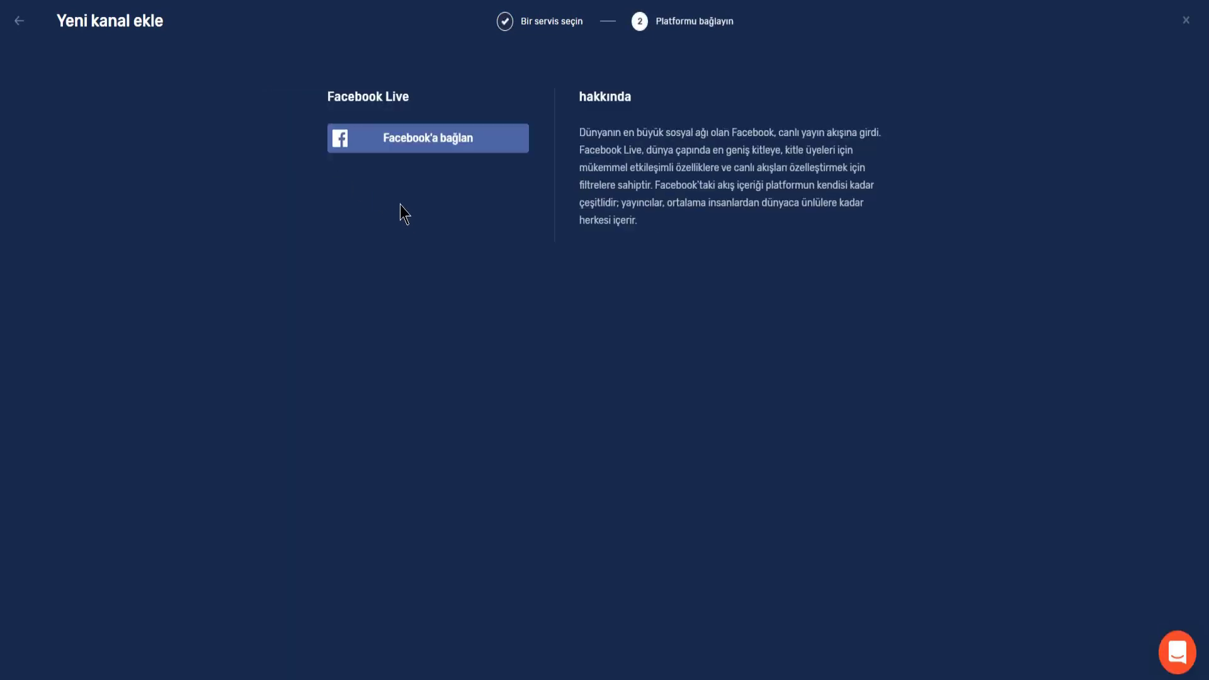
left_click(424, 150)
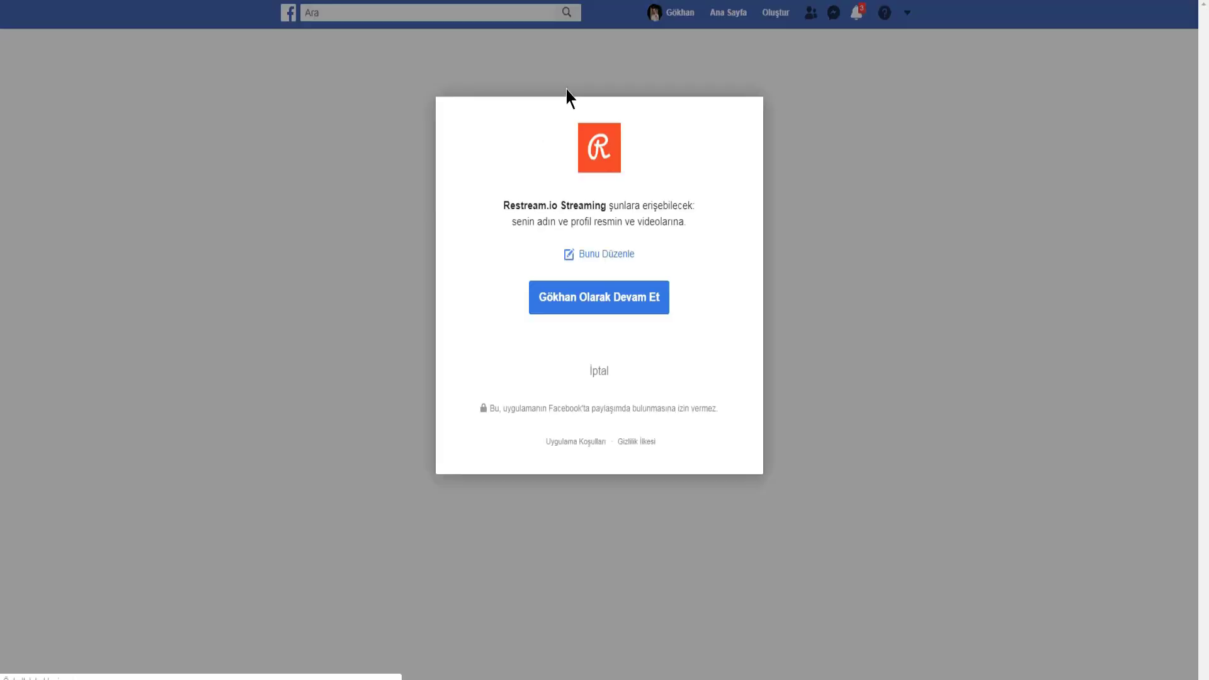
left_click(611, 308)
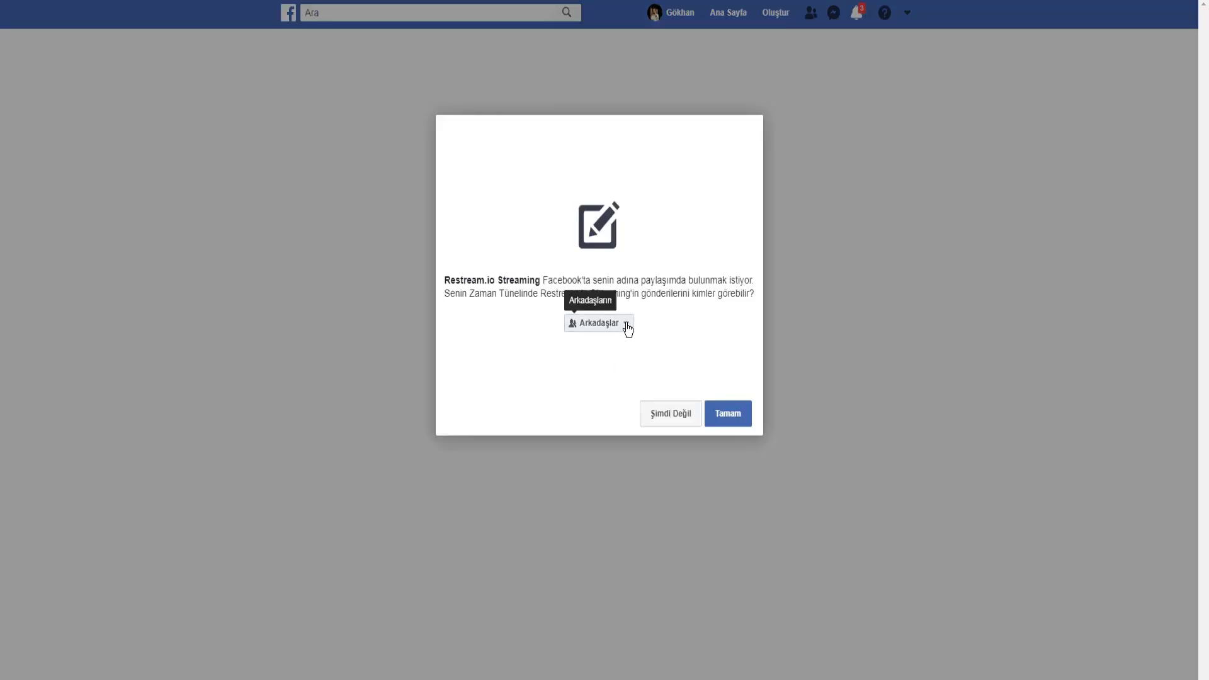
left_click(723, 418)
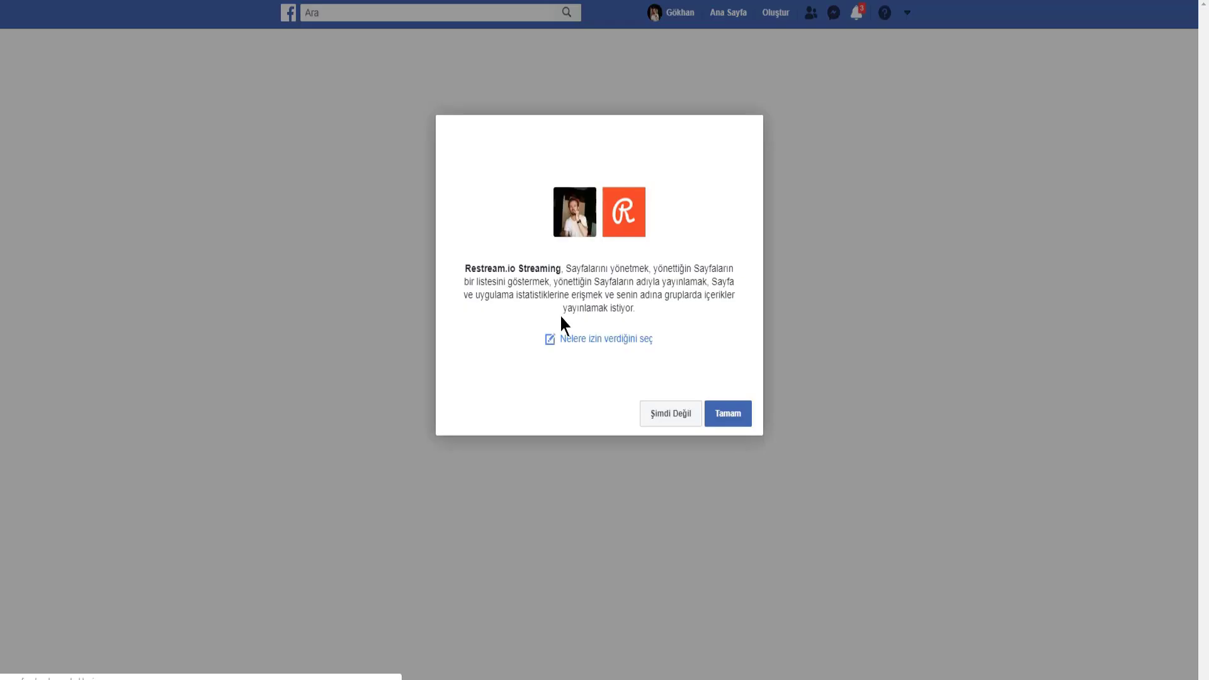
left_click(721, 419)
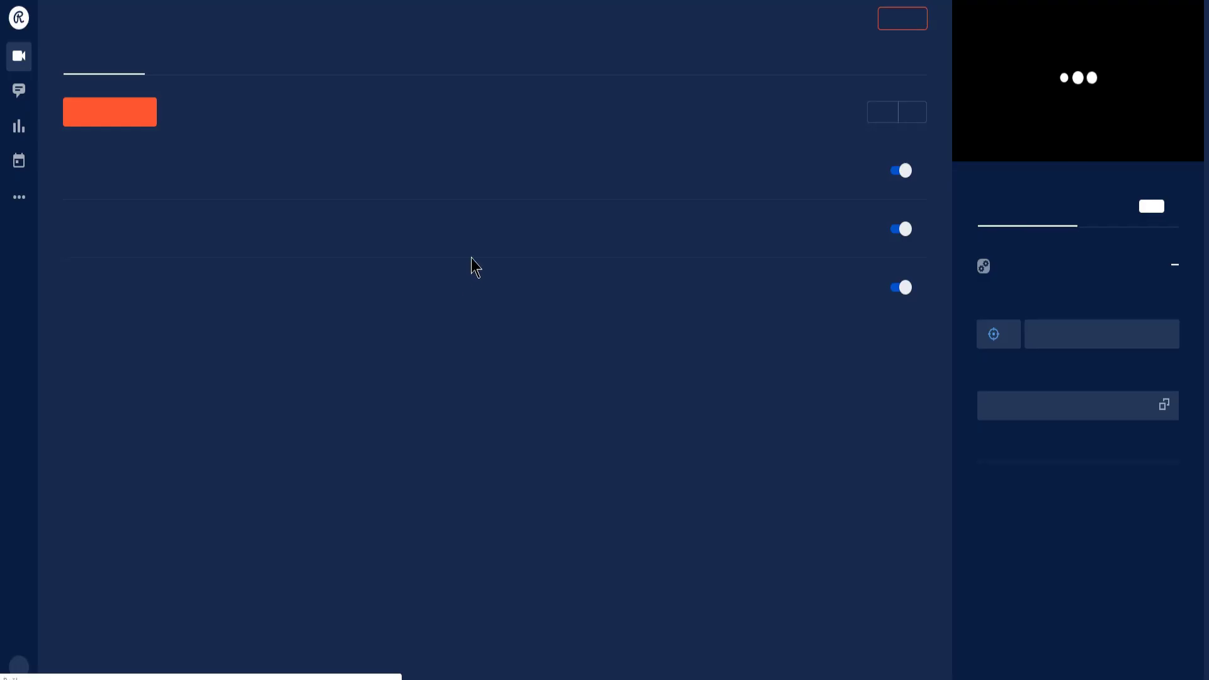
Try to save the Facebook channel with the public page By Yargıç and continuous live stream enabled, translating the page into Turkish.
left_click(529, 129)
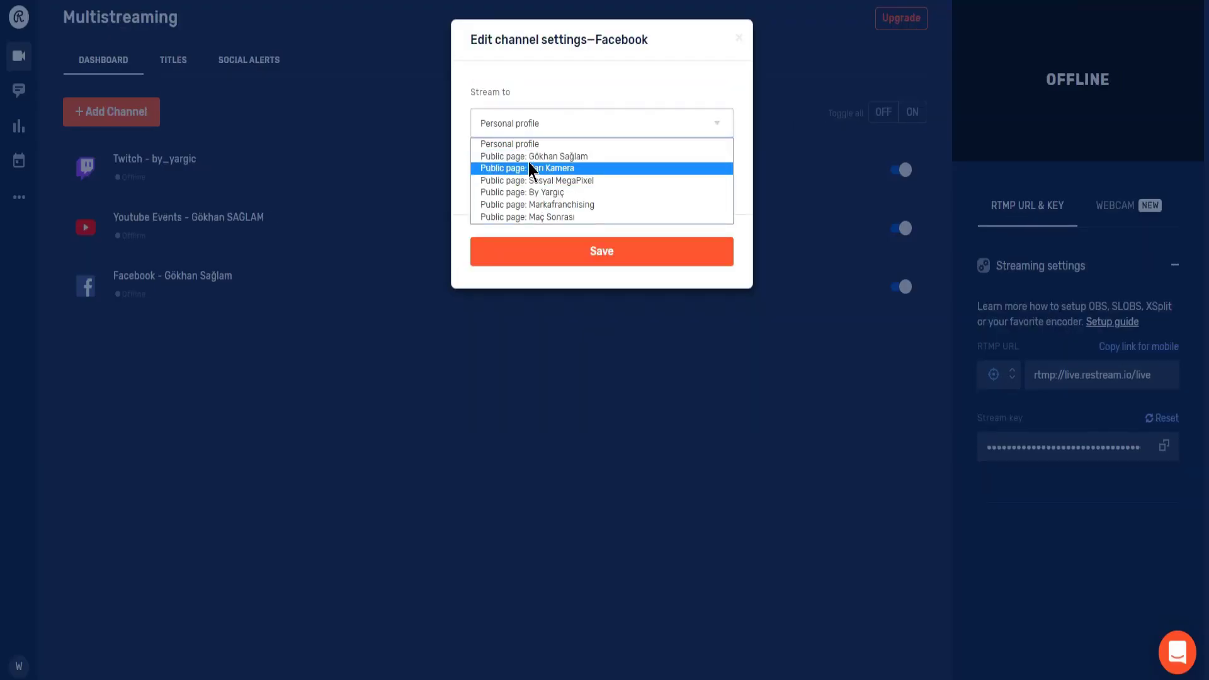
left_click(554, 192)
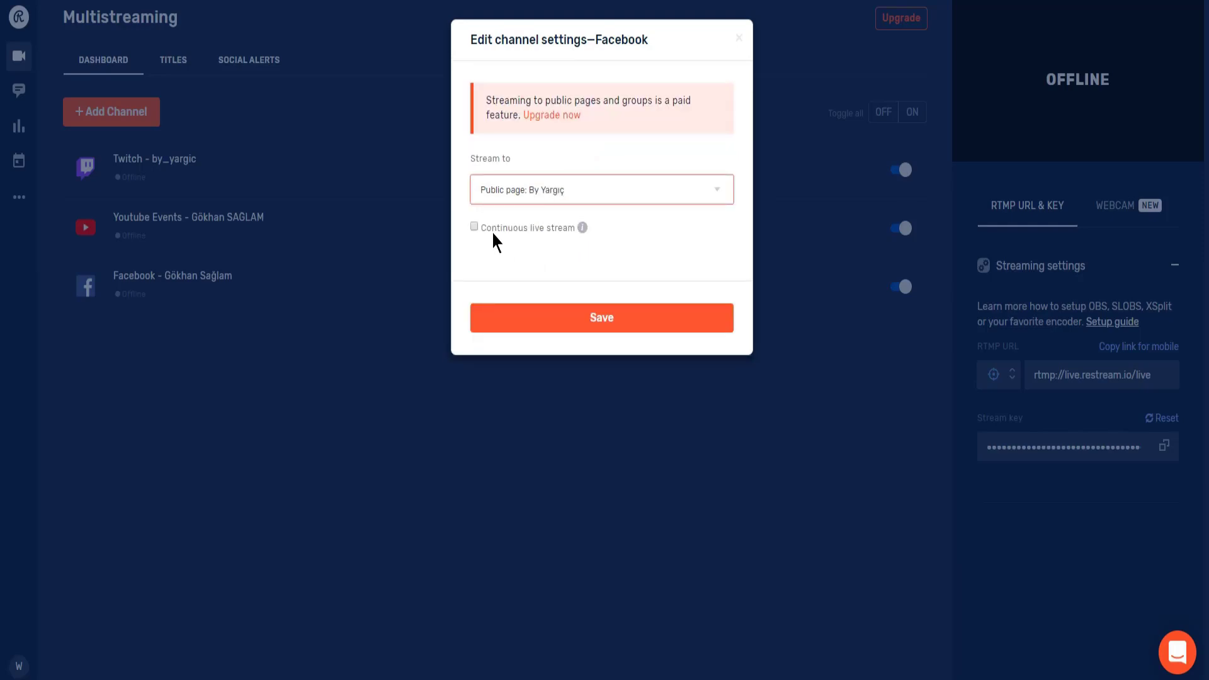
right_click(555, 156)
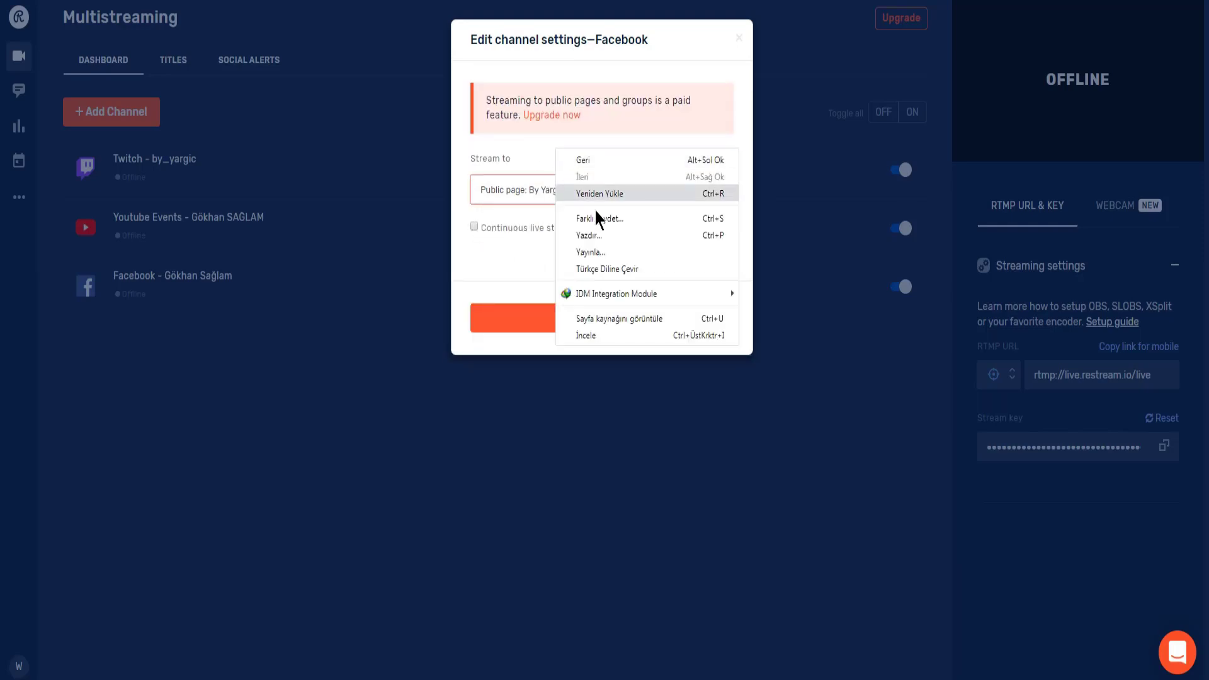
left_click(609, 270)
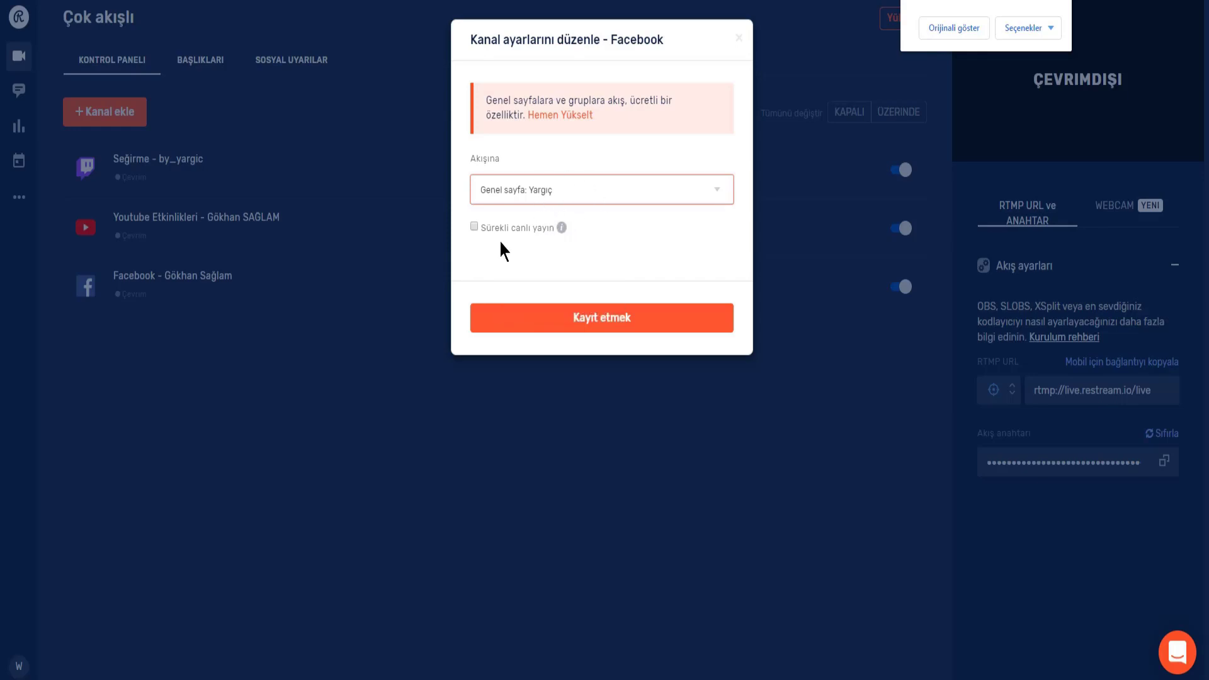
left_click(474, 228)
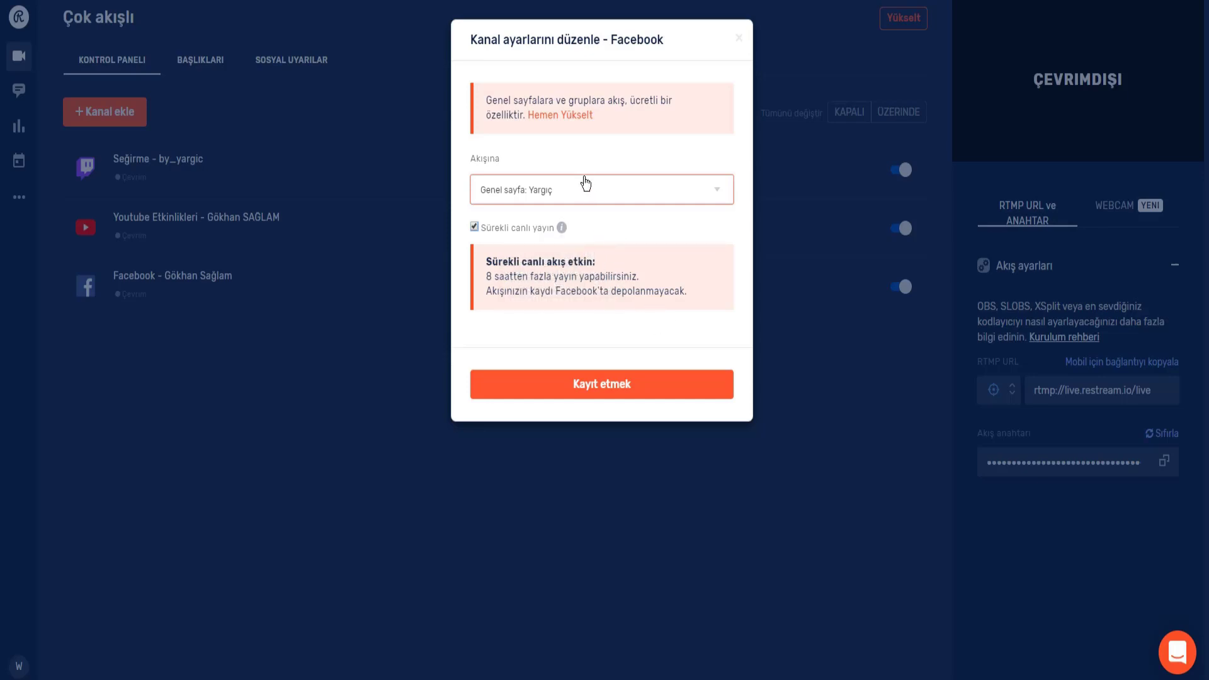
left_click(617, 394)
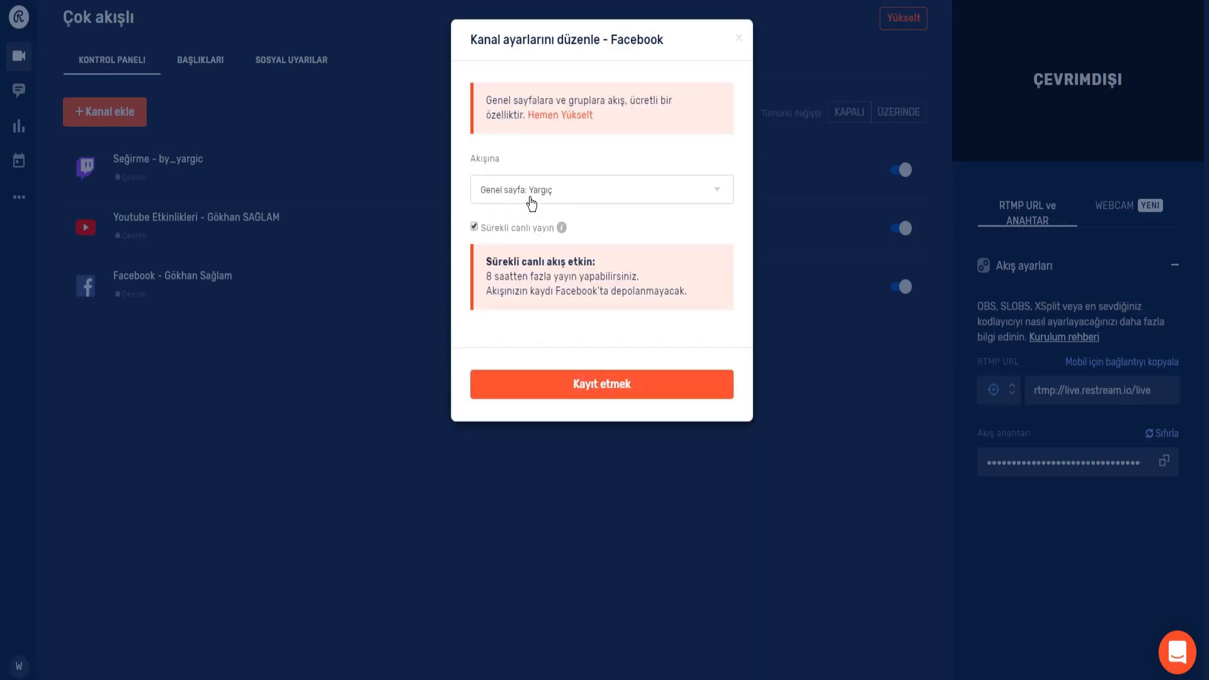
Try another public page as the Facebook stream destination, reselect the Yargıç page, and close the channel settings without saving.
left_click(532, 200)
left_click(553, 228)
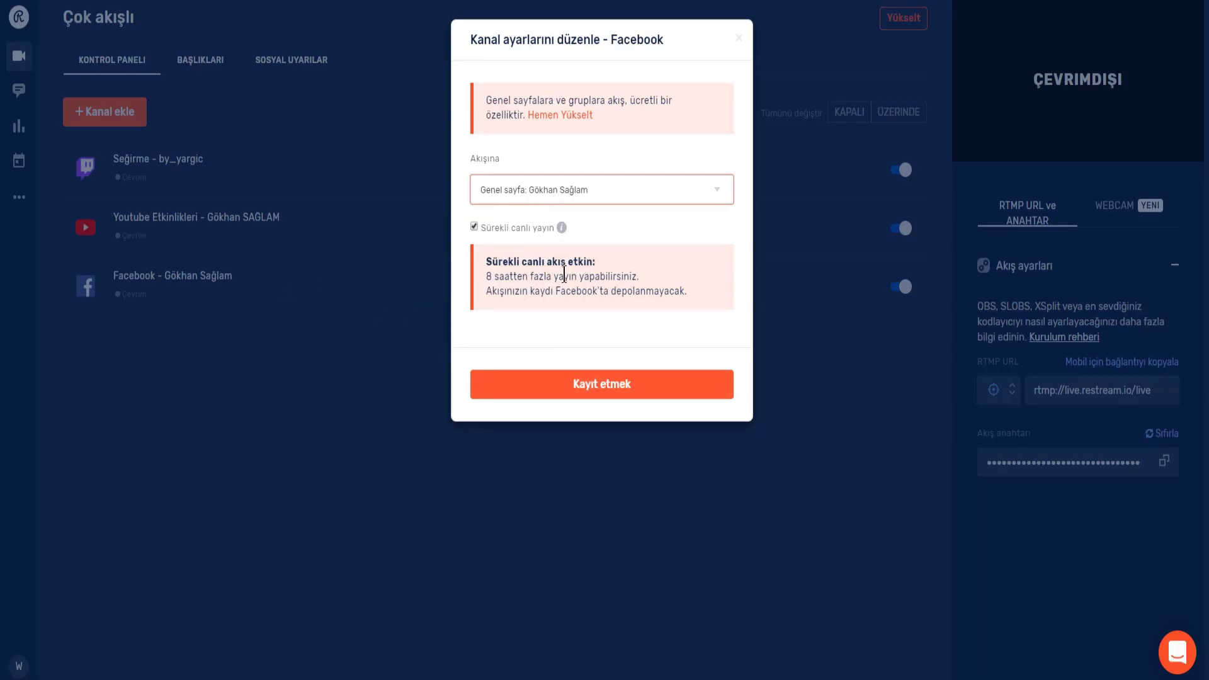
left_click(556, 200)
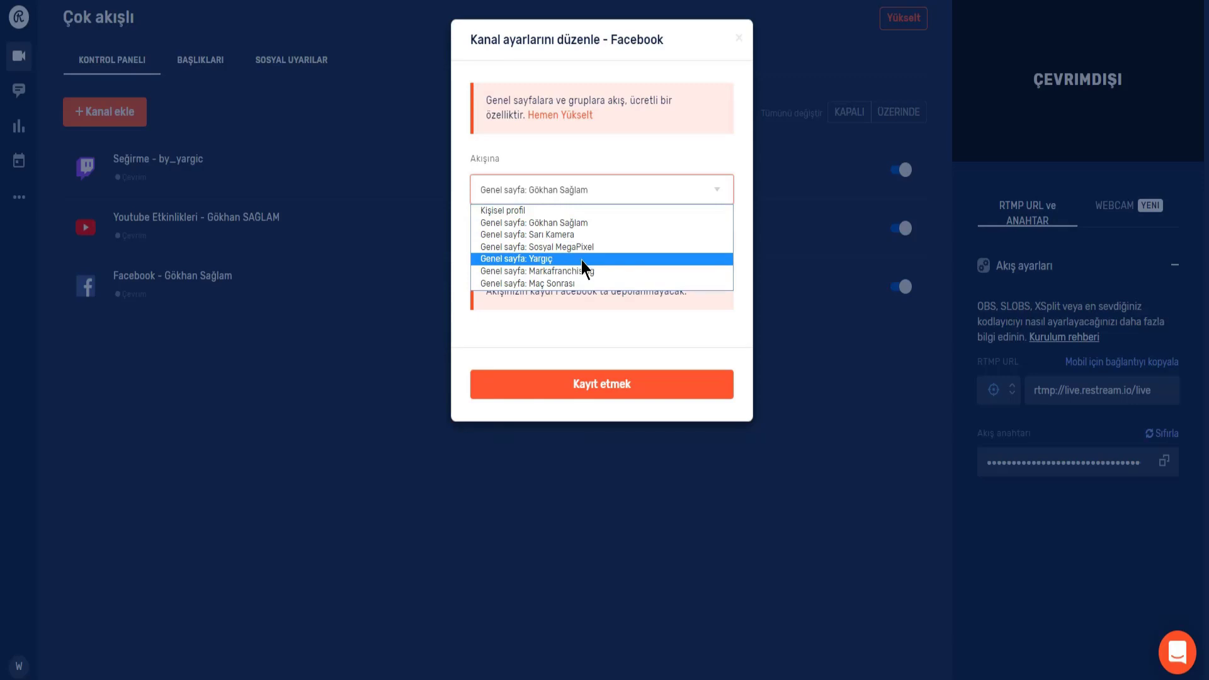
left_click(581, 259)
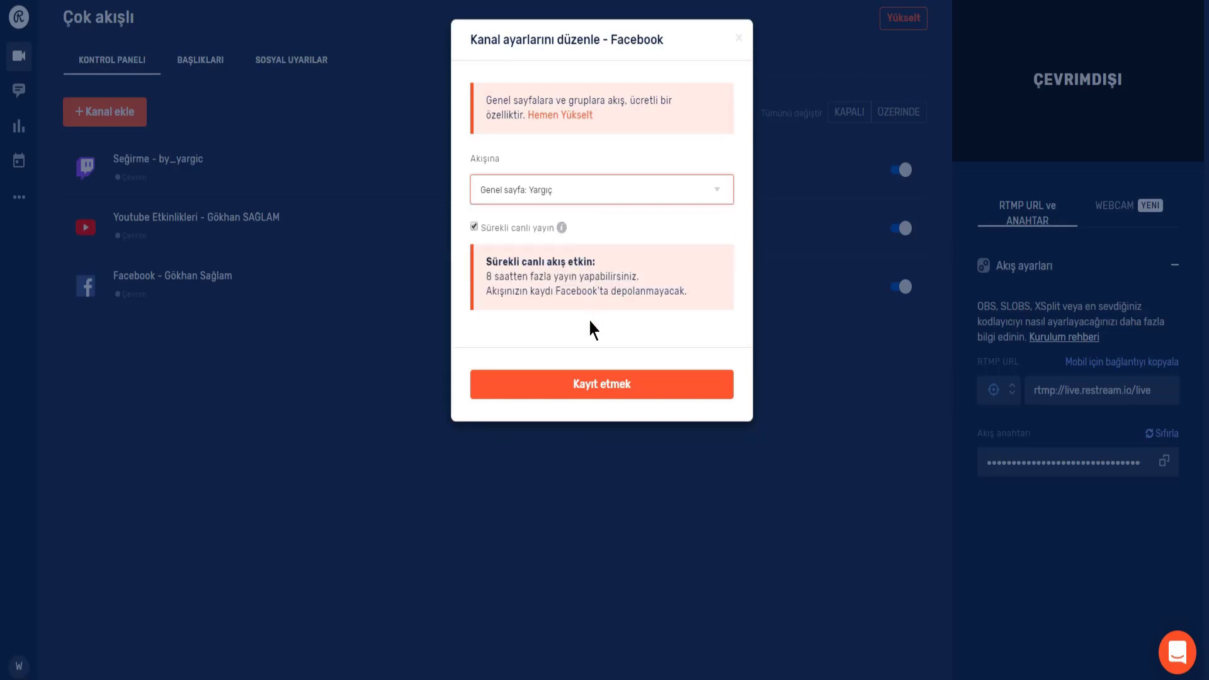
left_click(738, 38)
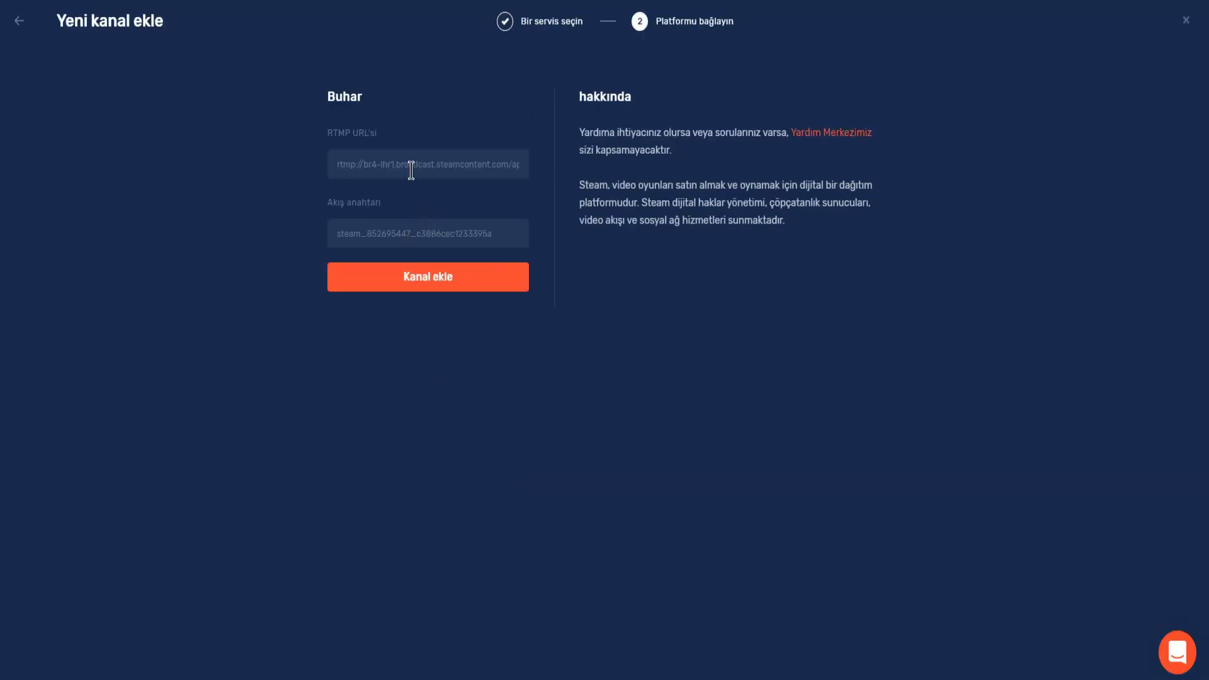
Return from the Steam form to the service list, browse the available platforms, and add a YouTube Stream Now channel.
left_click(19, 25)
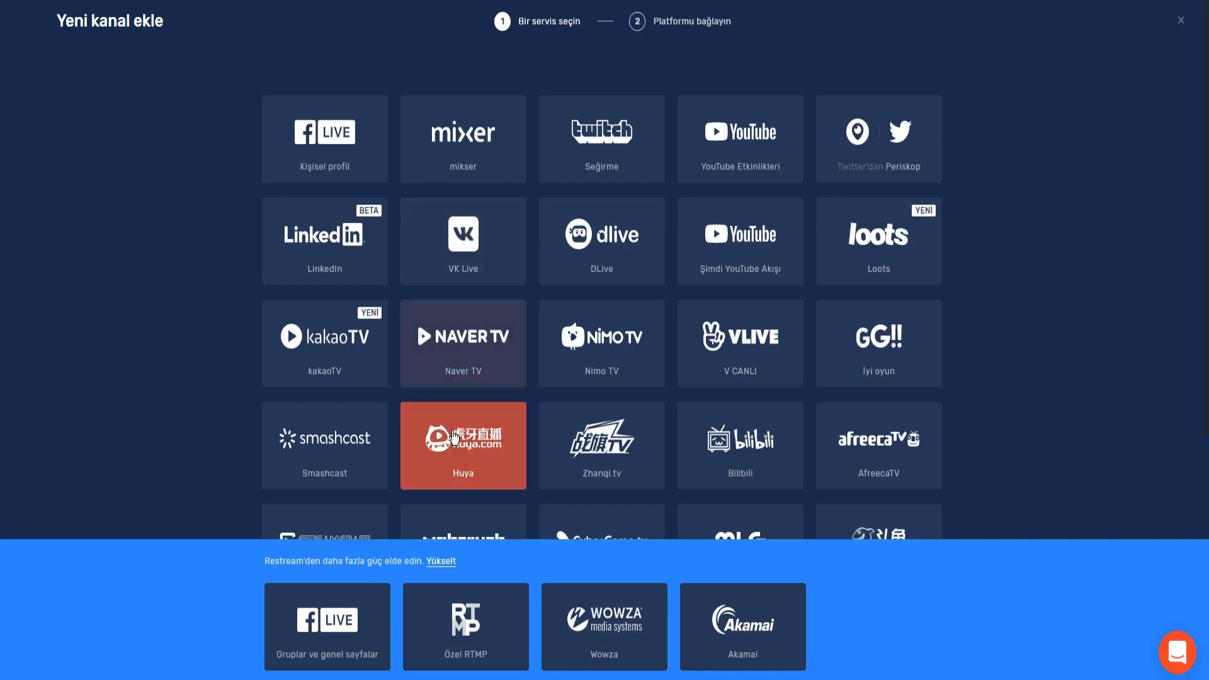
scroll(693, 403, "down", 3)
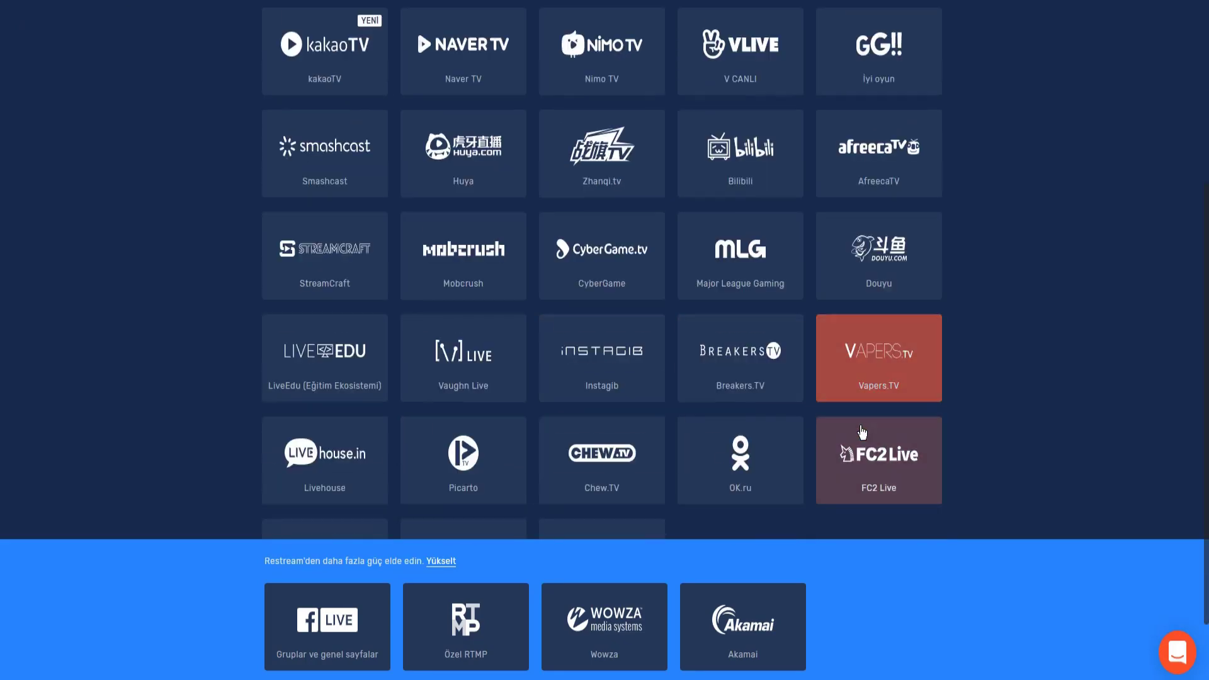
scroll(861, 433, "up", 5)
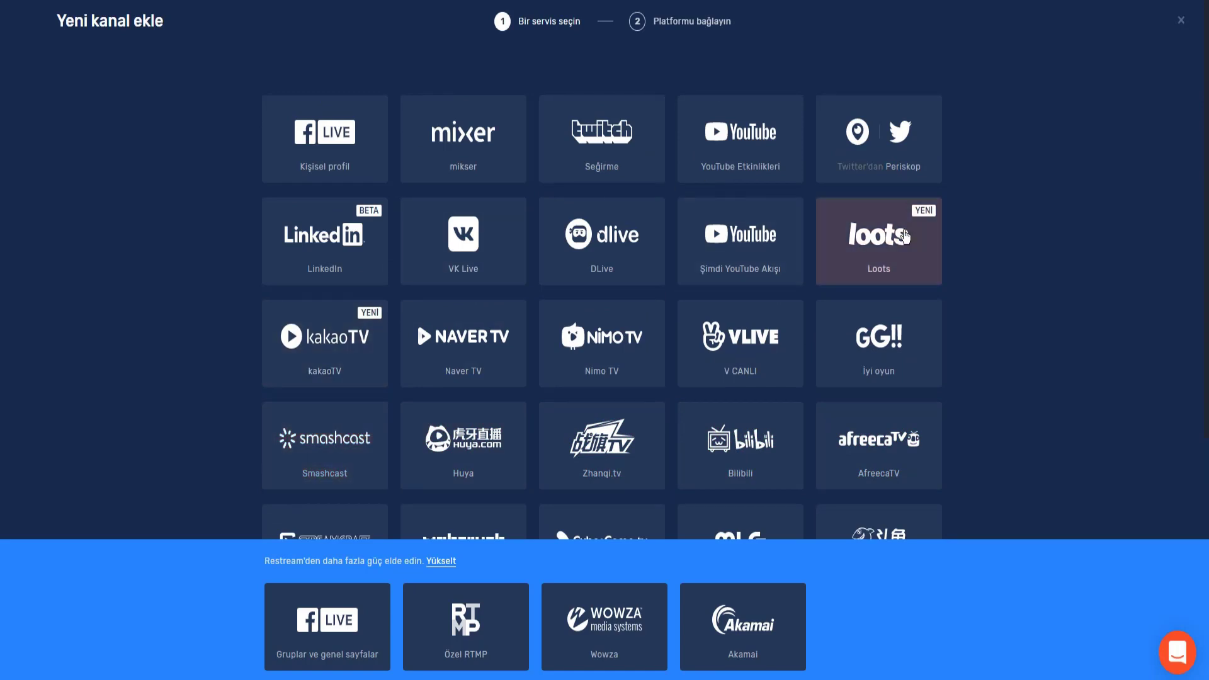
left_click(745, 260)
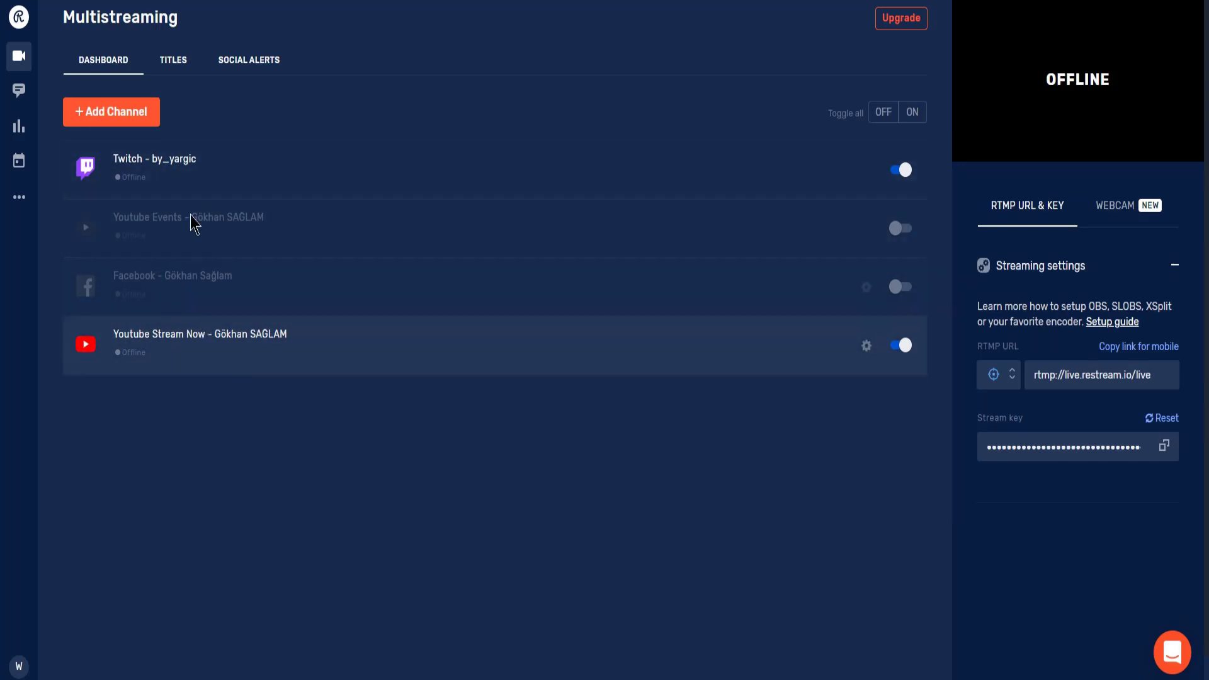
Update all platforms with the stream title "Gel Gel Gel Ghost Serbest !" and the game PlayerUnknown's Battlegrounds.
left_click(181, 63)
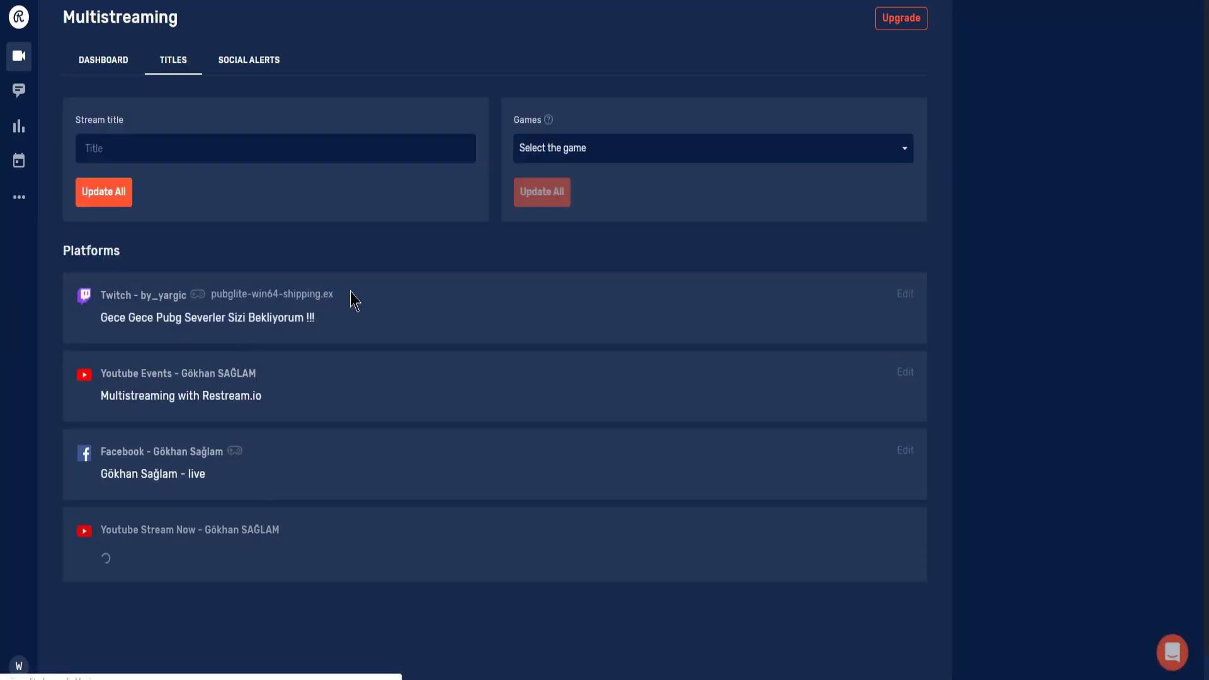
left_click(567, 160)
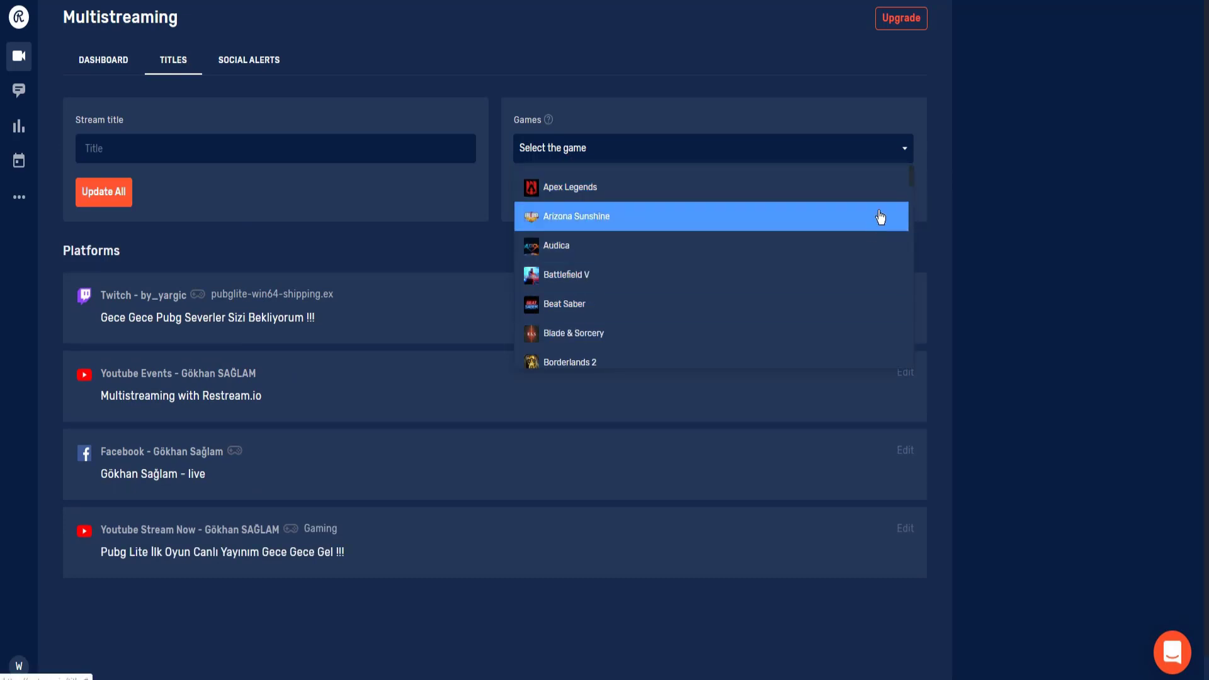
left_click_drag(912, 180, 921, 306)
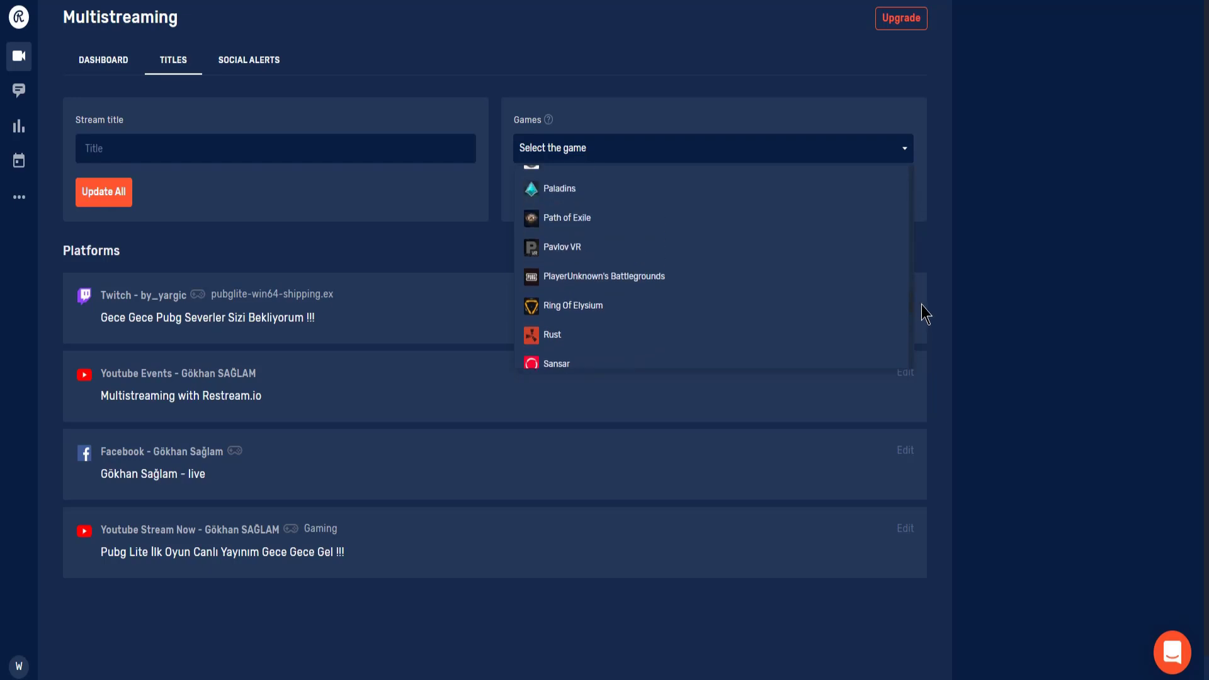
left_click(647, 277)
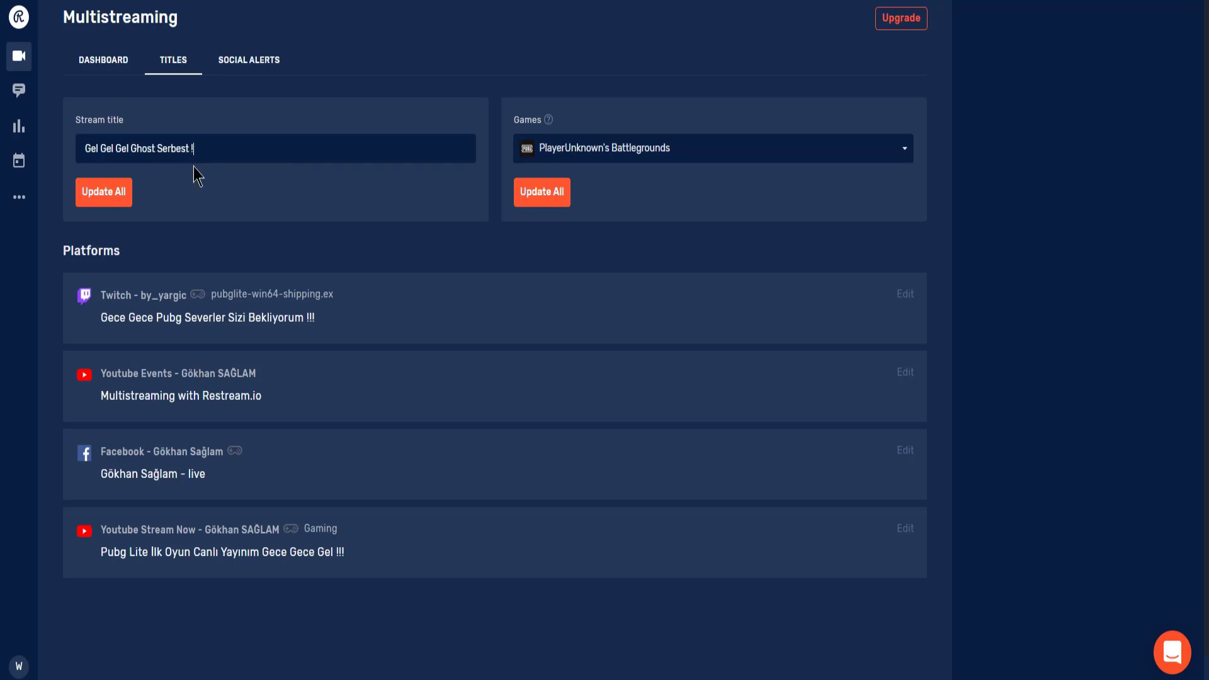
left_click(129, 198)
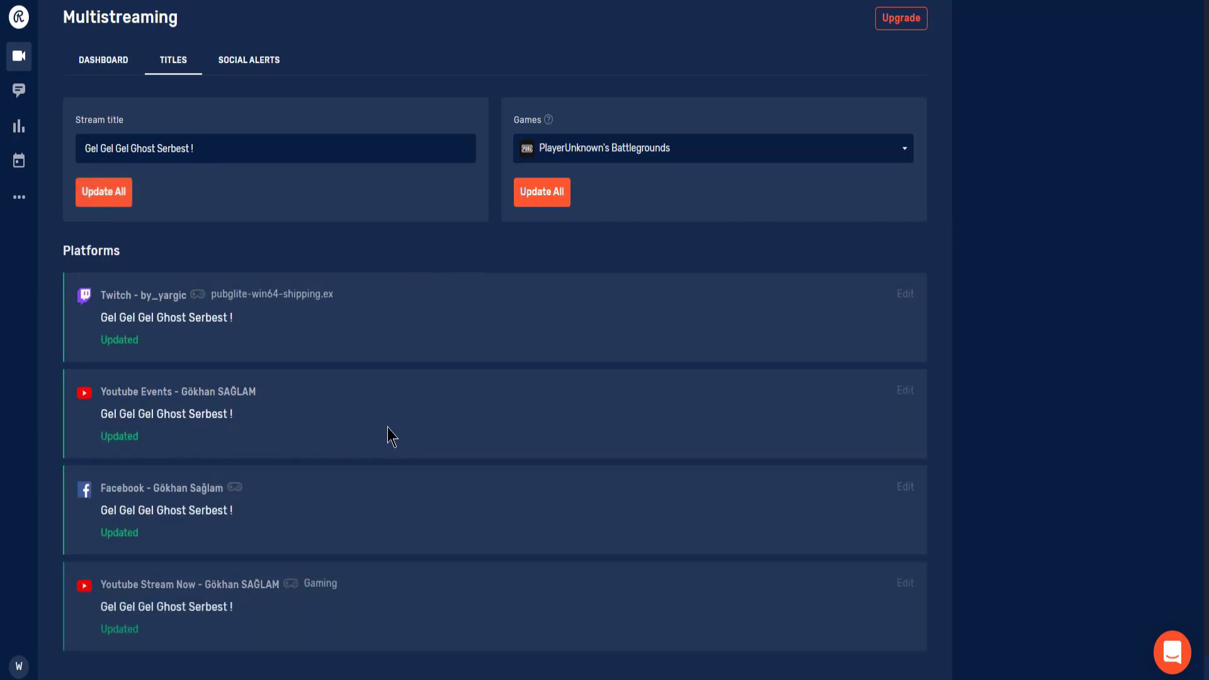
left_click(540, 194)
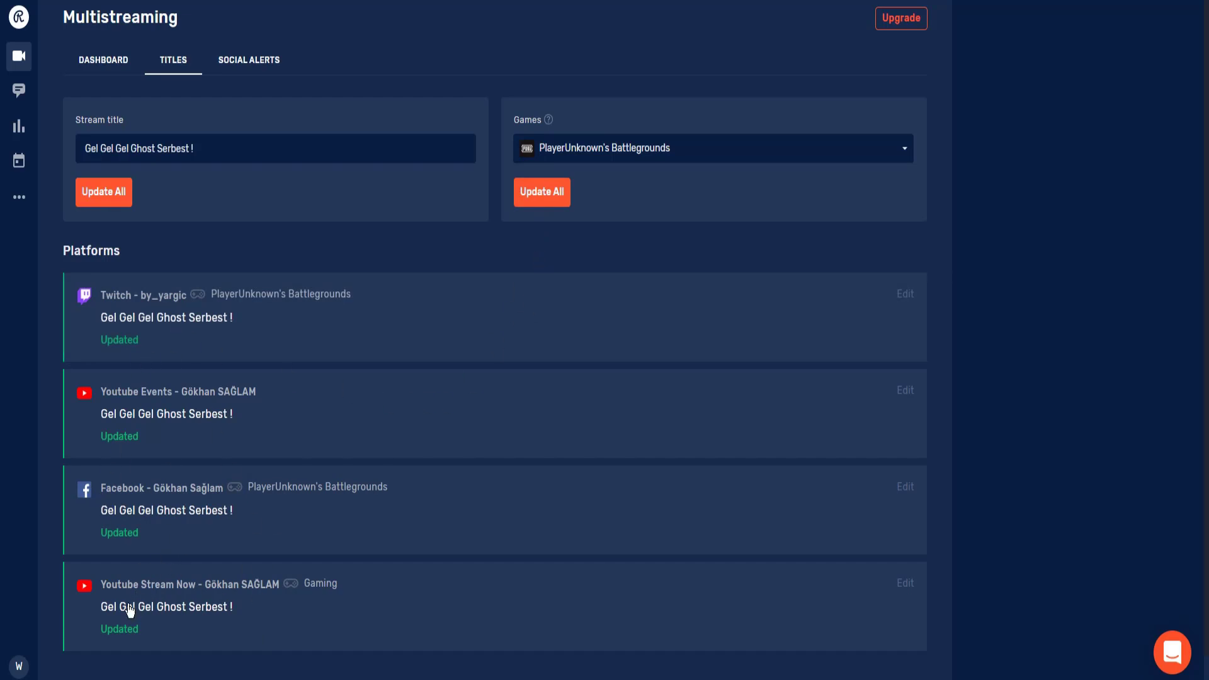
View the social alerts options, and download the Restream Chat installer for Windows, checking the download's completion options.
left_click(240, 76)
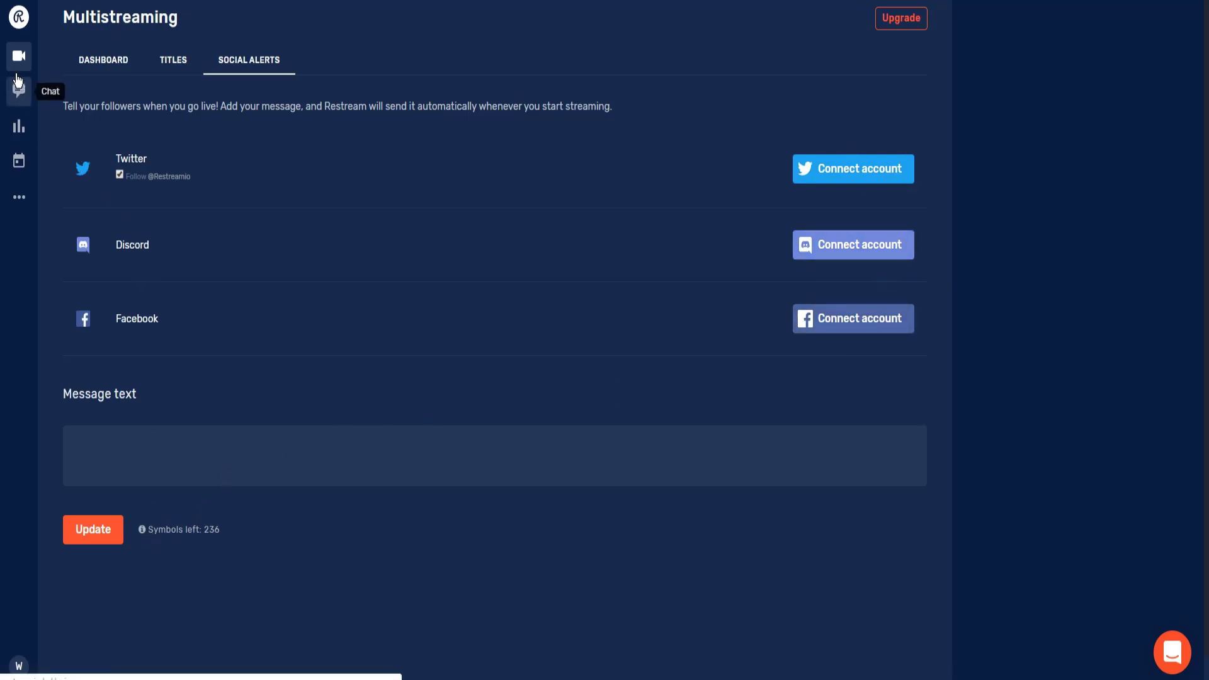
left_click(17, 78)
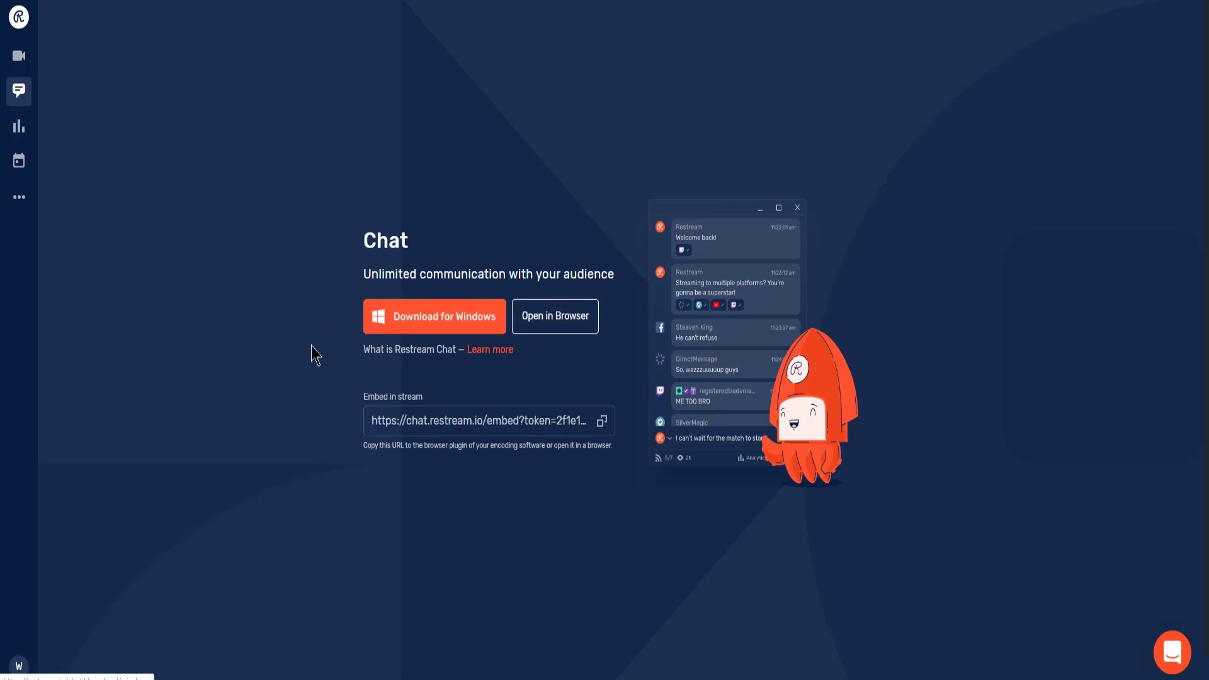
left_click(431, 322)
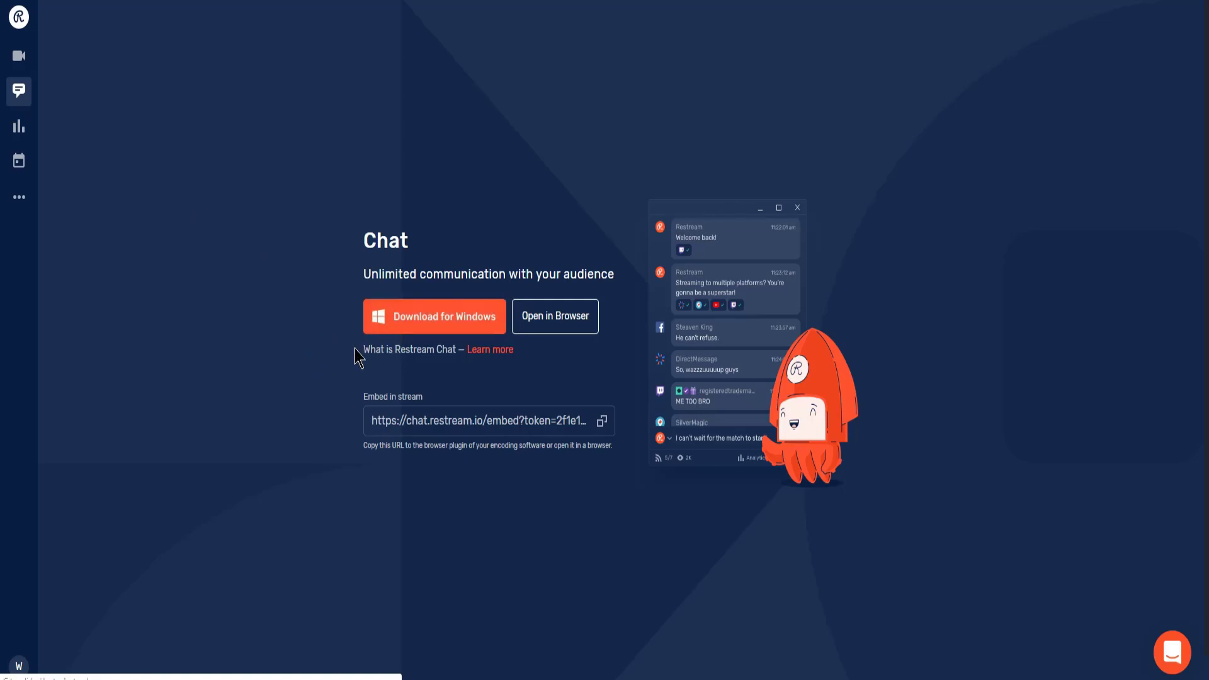
left_click(610, 376)
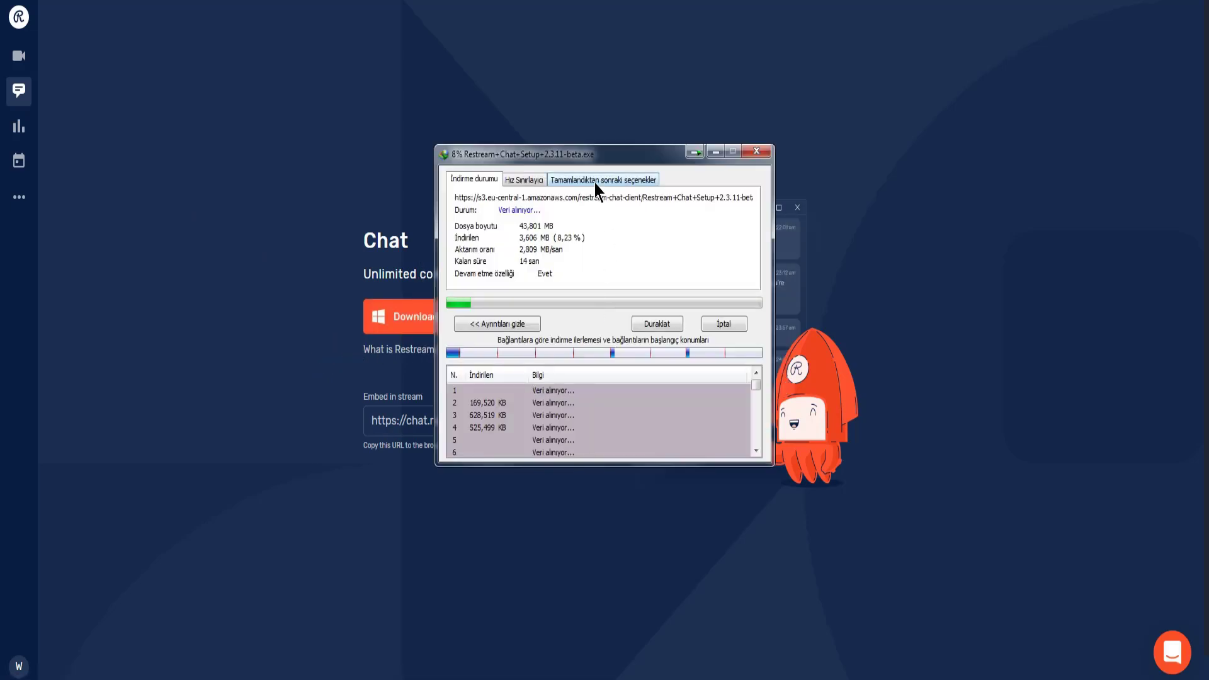
left_click(592, 180)
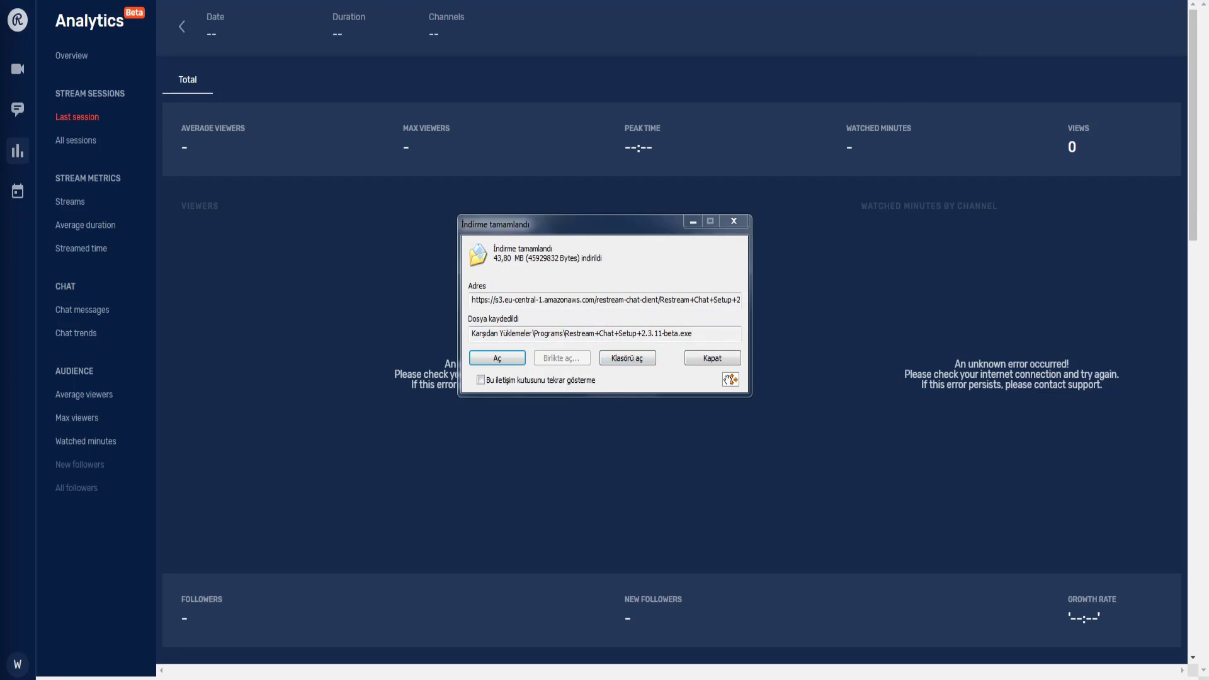
Move the downloaded Restream Chat installer from its download folder to the desktop, close the folder, and return to the full-screen browser.
key("F11")
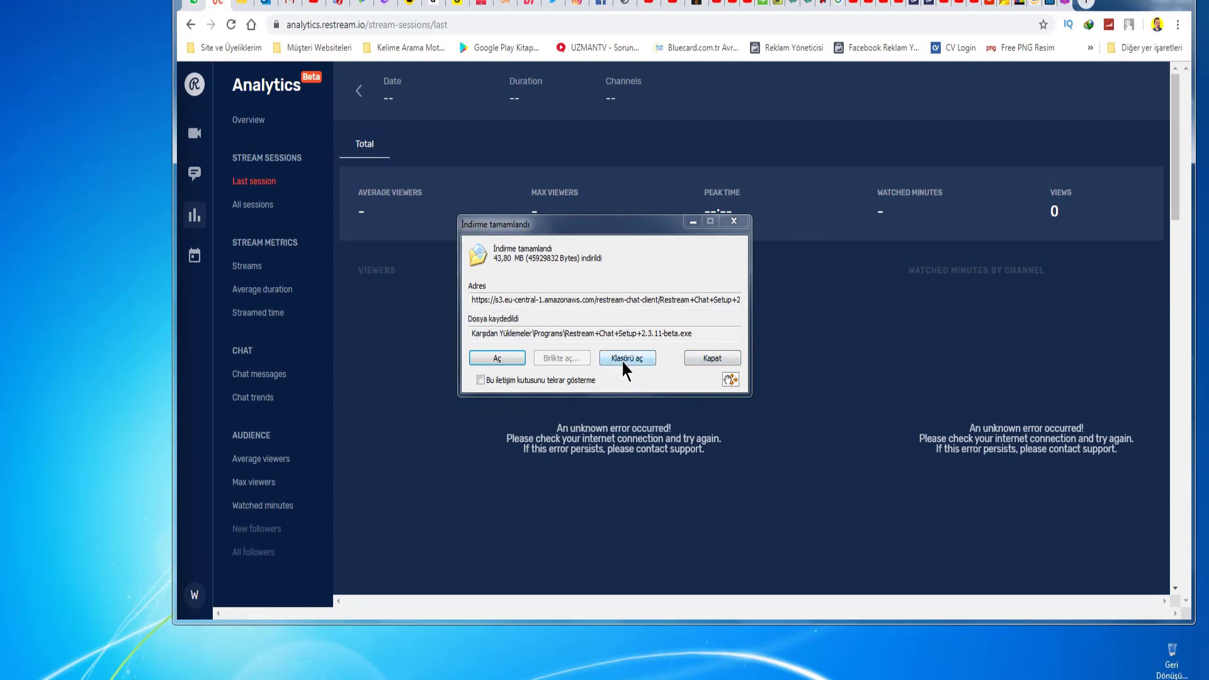
left_click(618, 357)
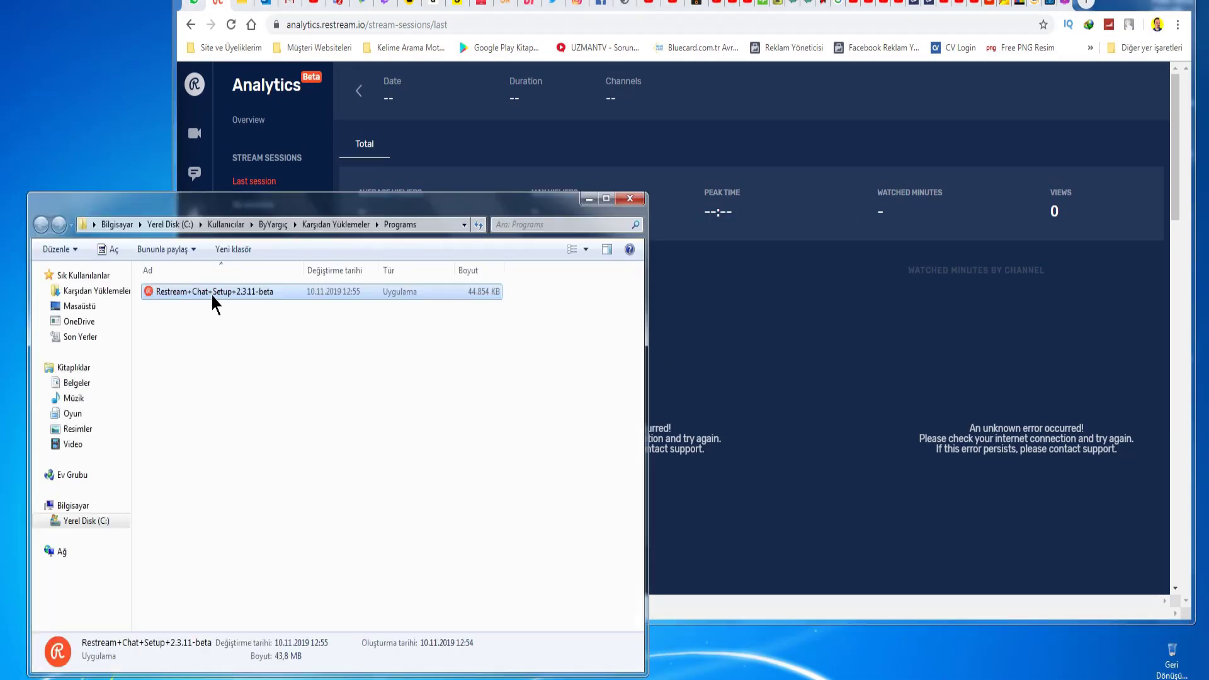
left_click_drag(210, 292, 95, 116)
left_click(630, 199)
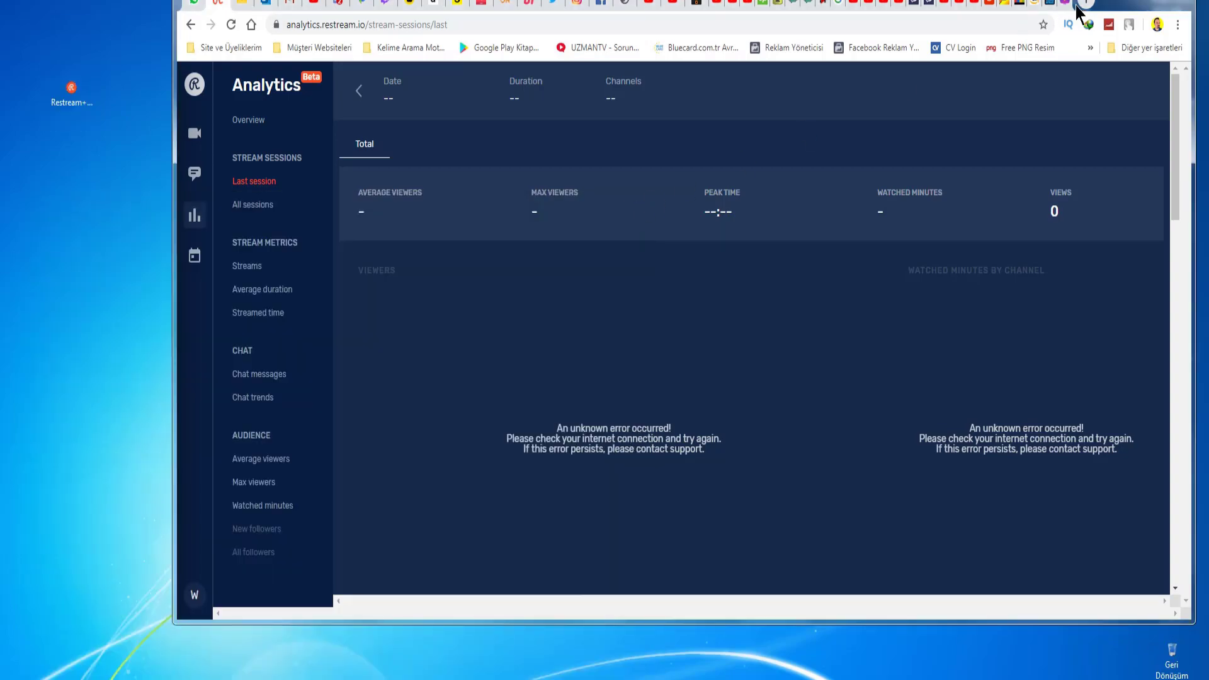
key("F11")
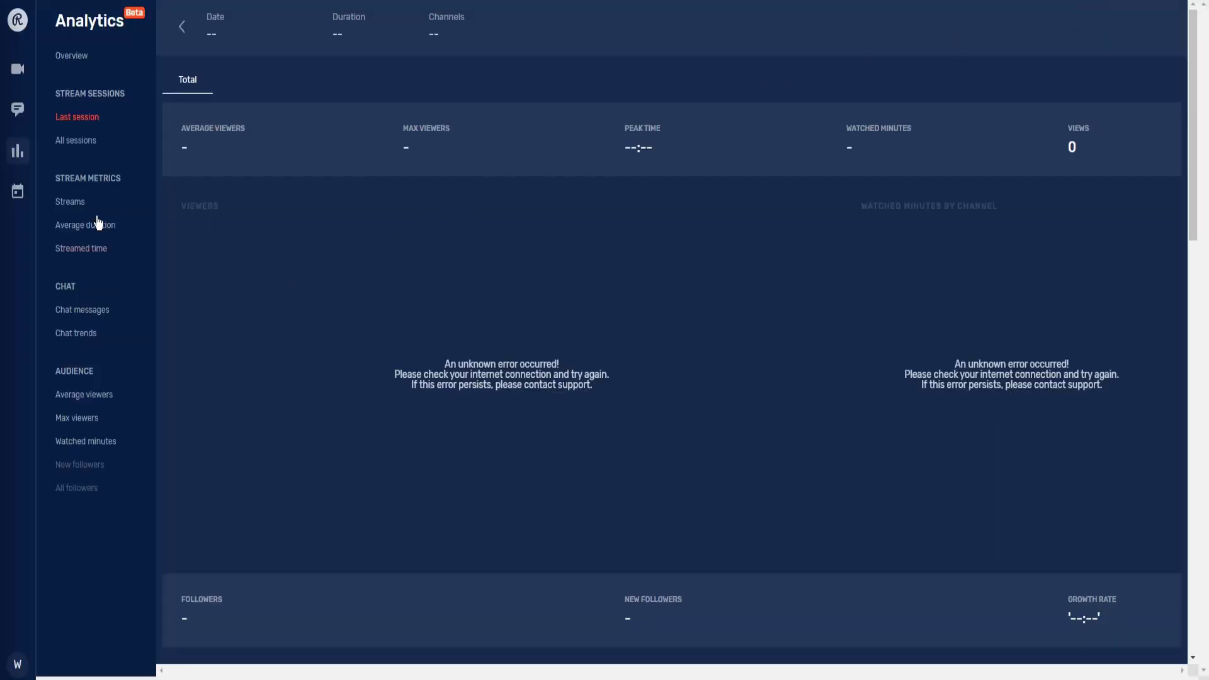
Translate the Analytics page for the last session into Turkish to look over its metrics.
right_click(193, 228)
left_click(233, 350)
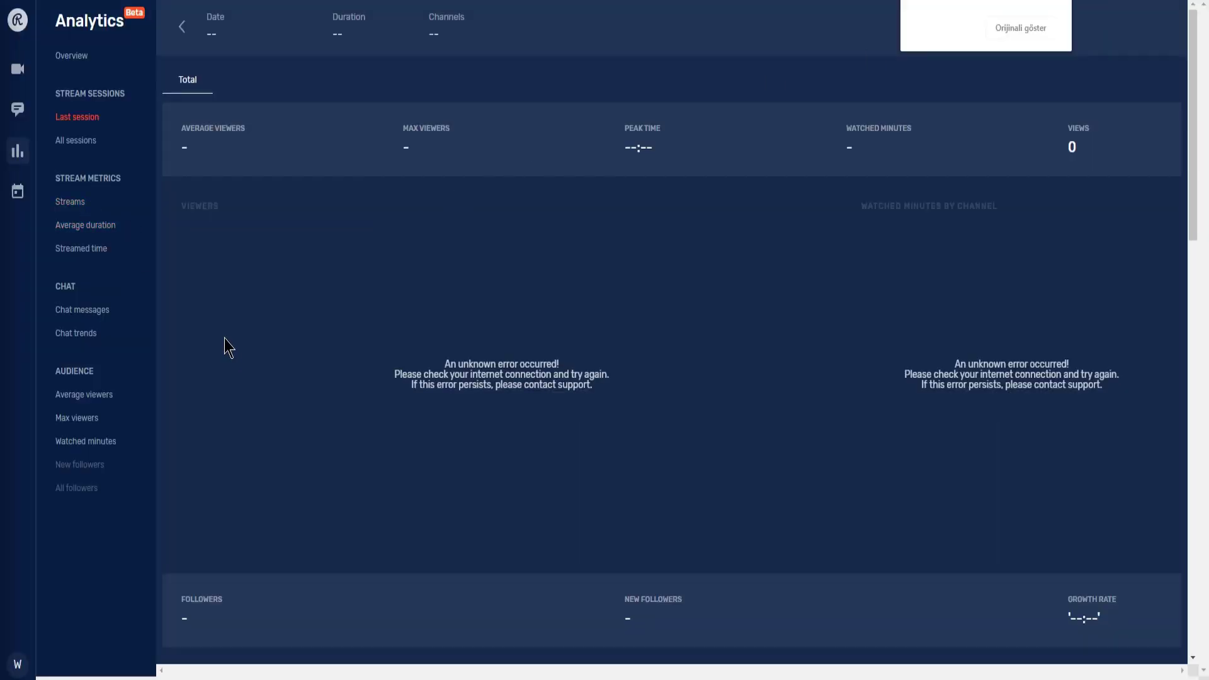
left_click(258, 303)
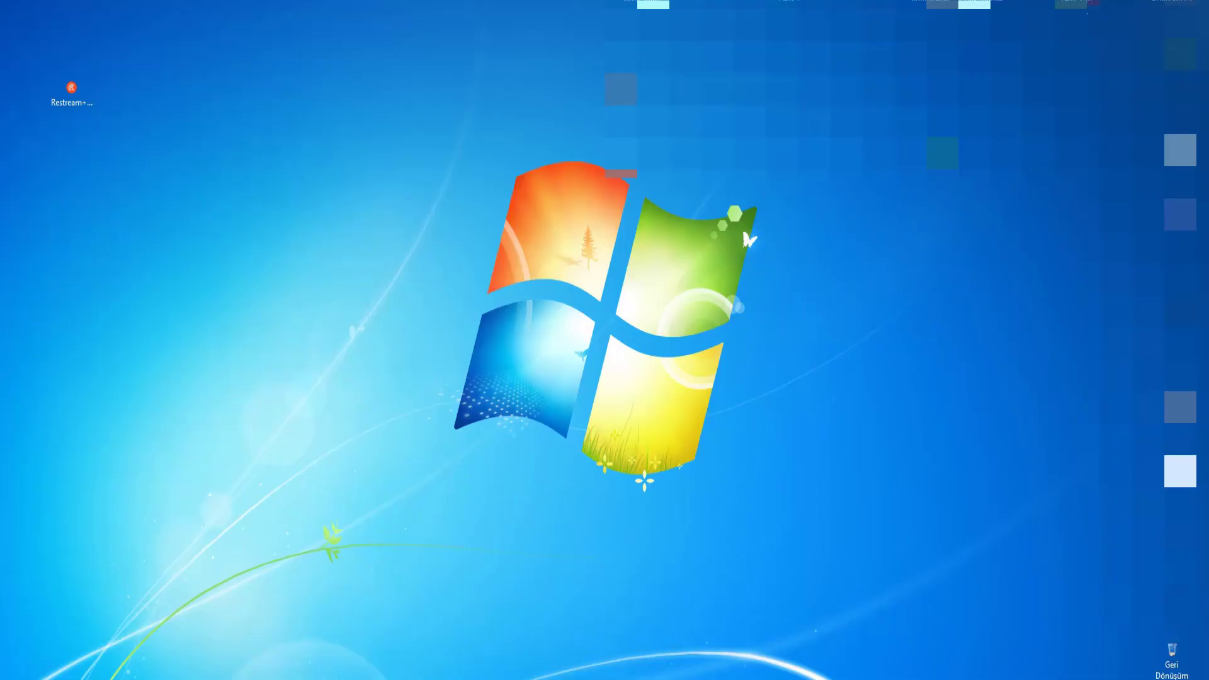
Run the Restream Chat installer from the desktop, then log in with the account e-mail and password.
double_click(72, 94)
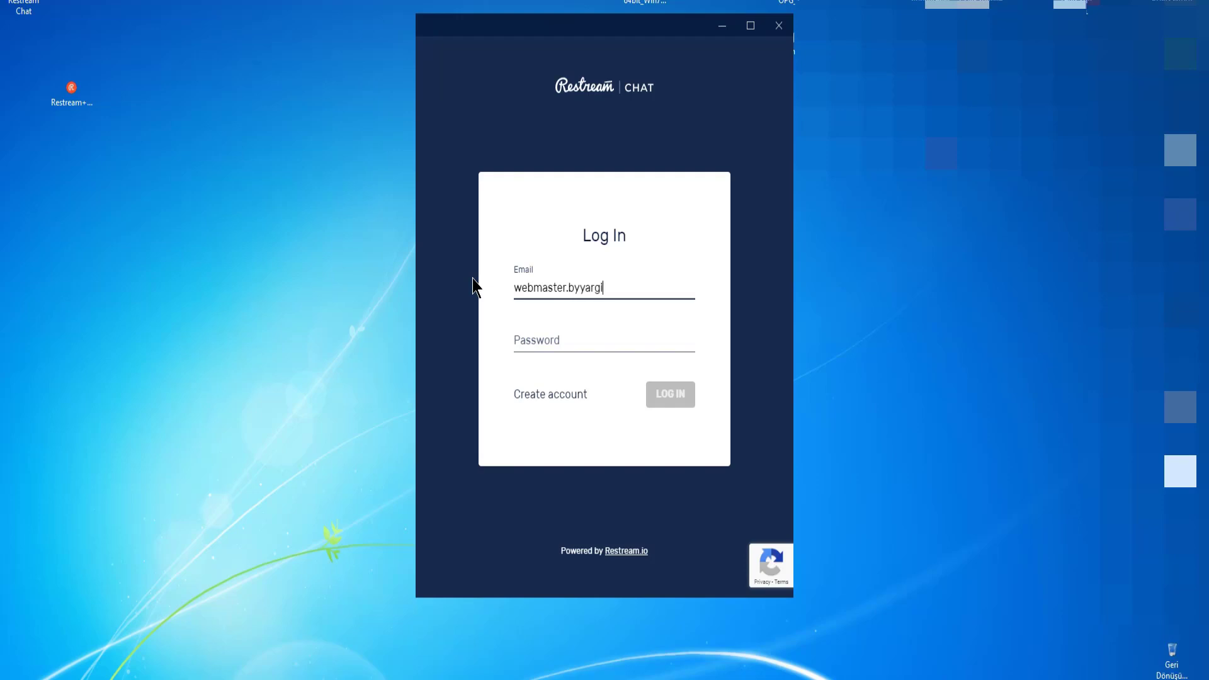
left_click(626, 286)
type("om")
key("Tab")
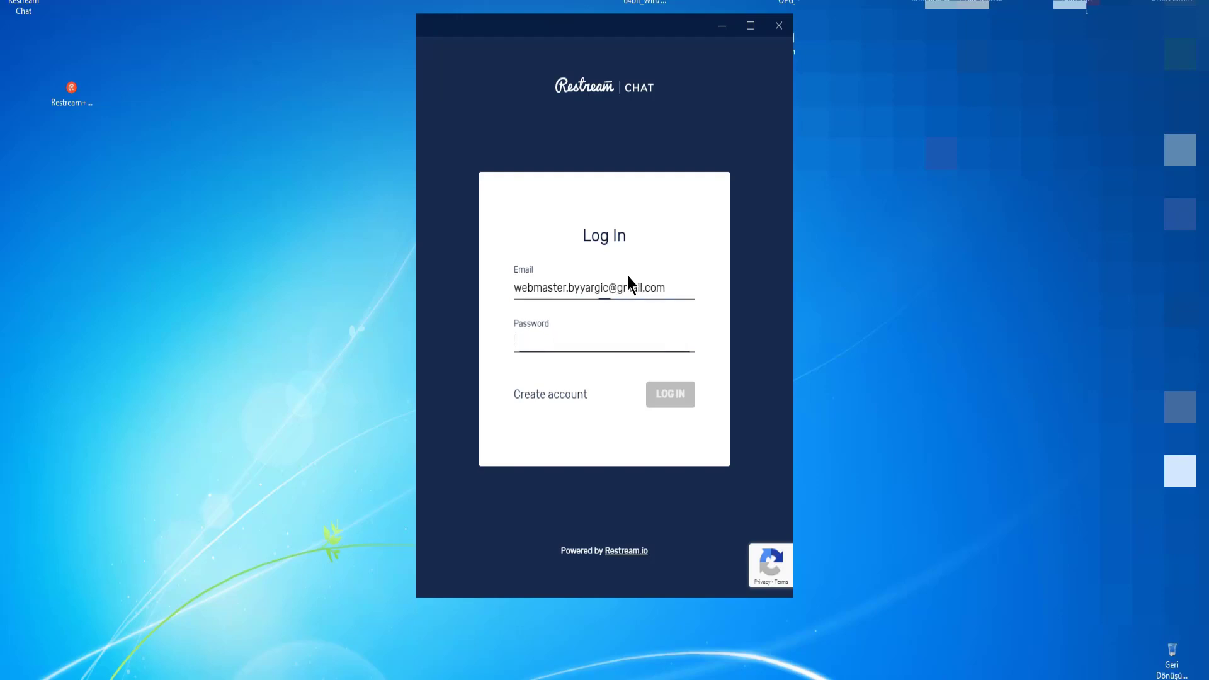
key("ctrl+v")
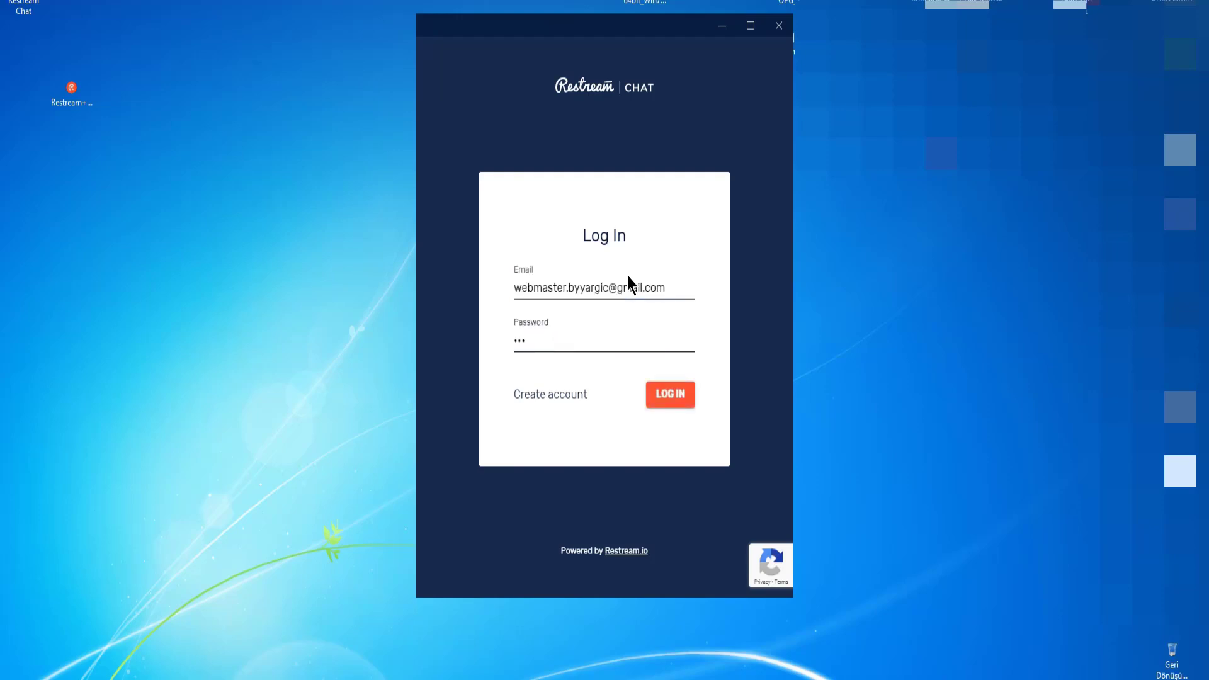
type("••••••••••")
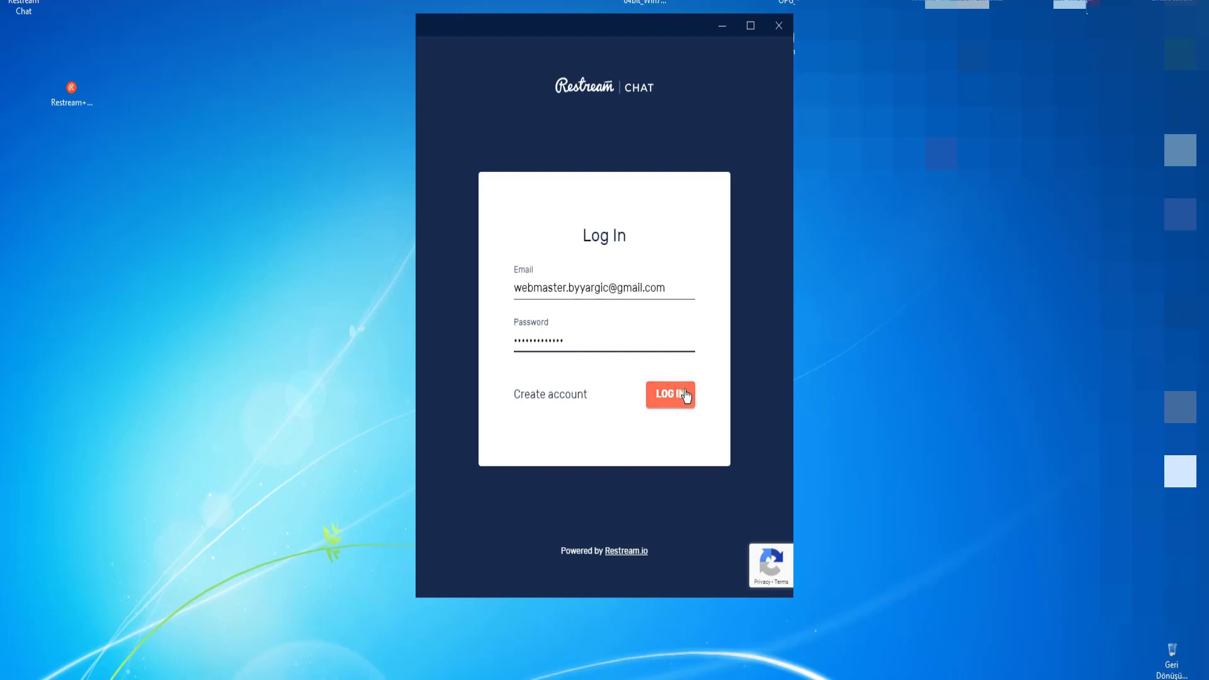
left_click(683, 394)
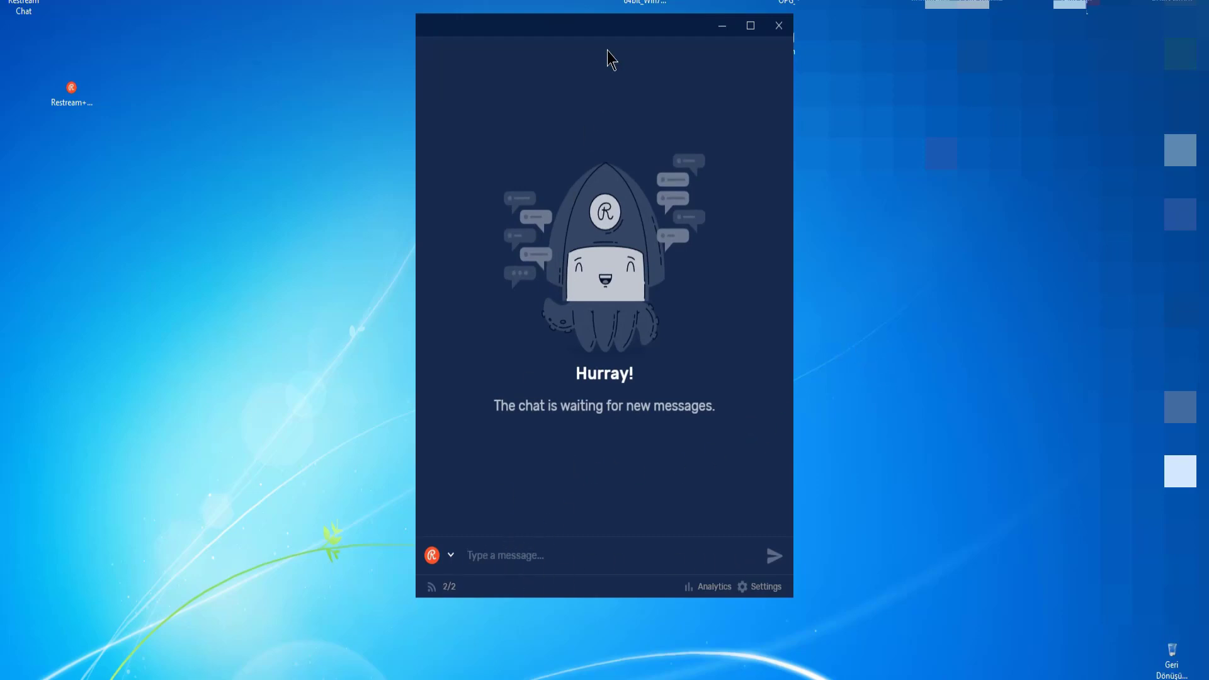
Look over the Restream Chat settings options, and switch the message destination to Twitch, YouTube and back to Restream.
left_click_drag(614, 28, 568, 60)
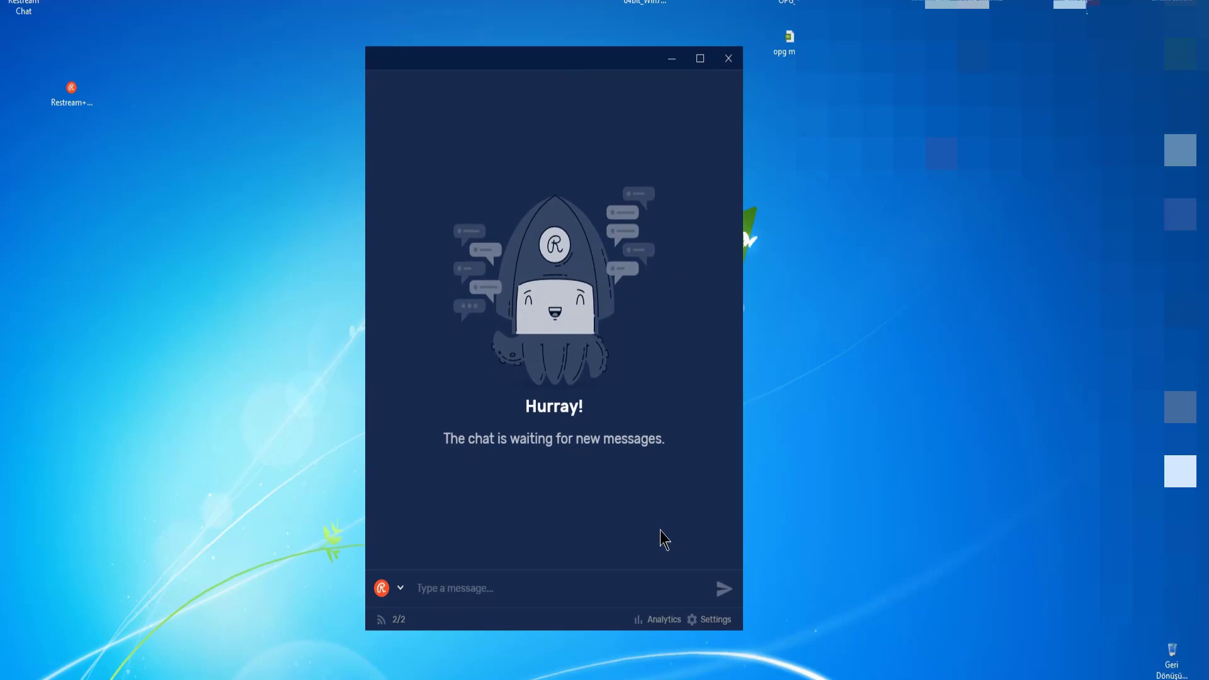
left_click(706, 619)
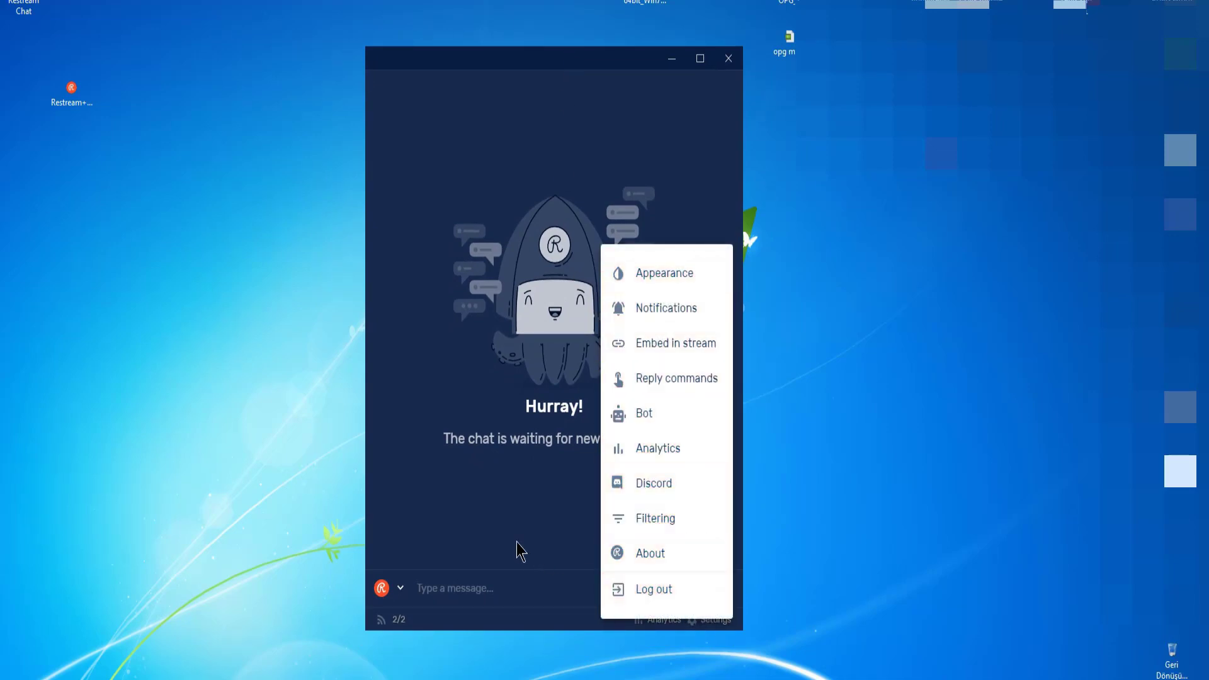
left_click(398, 588)
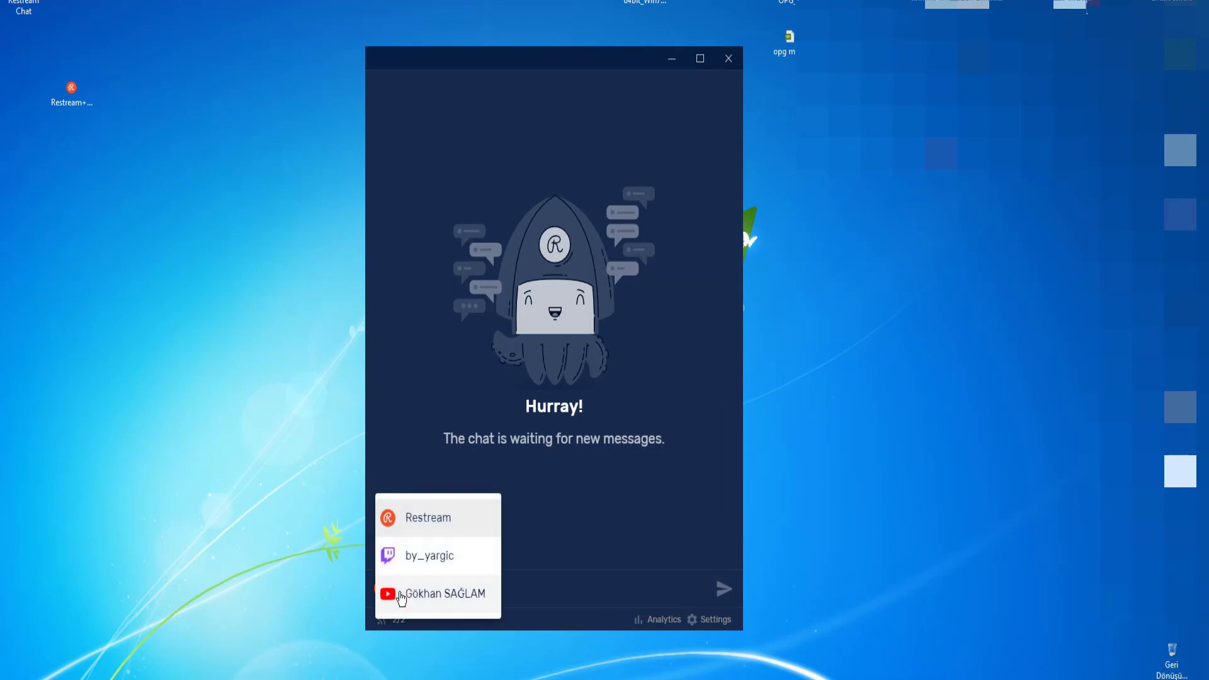
left_click(437, 557)
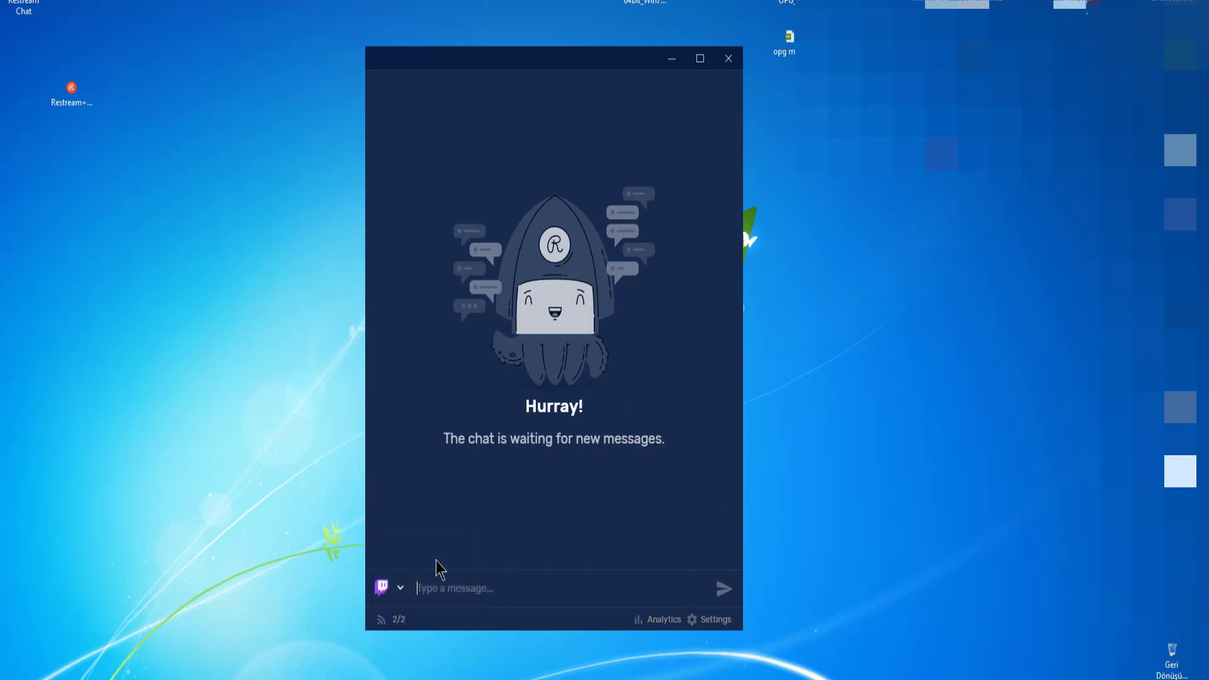
left_click(401, 590)
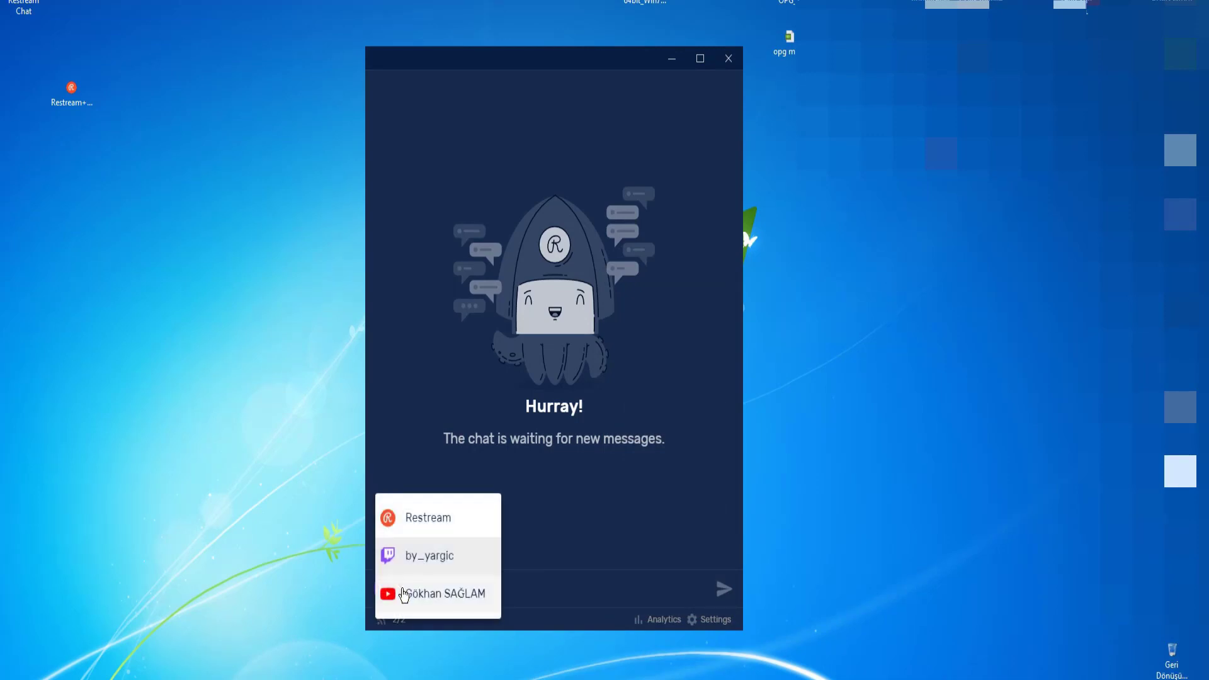
left_click(410, 598)
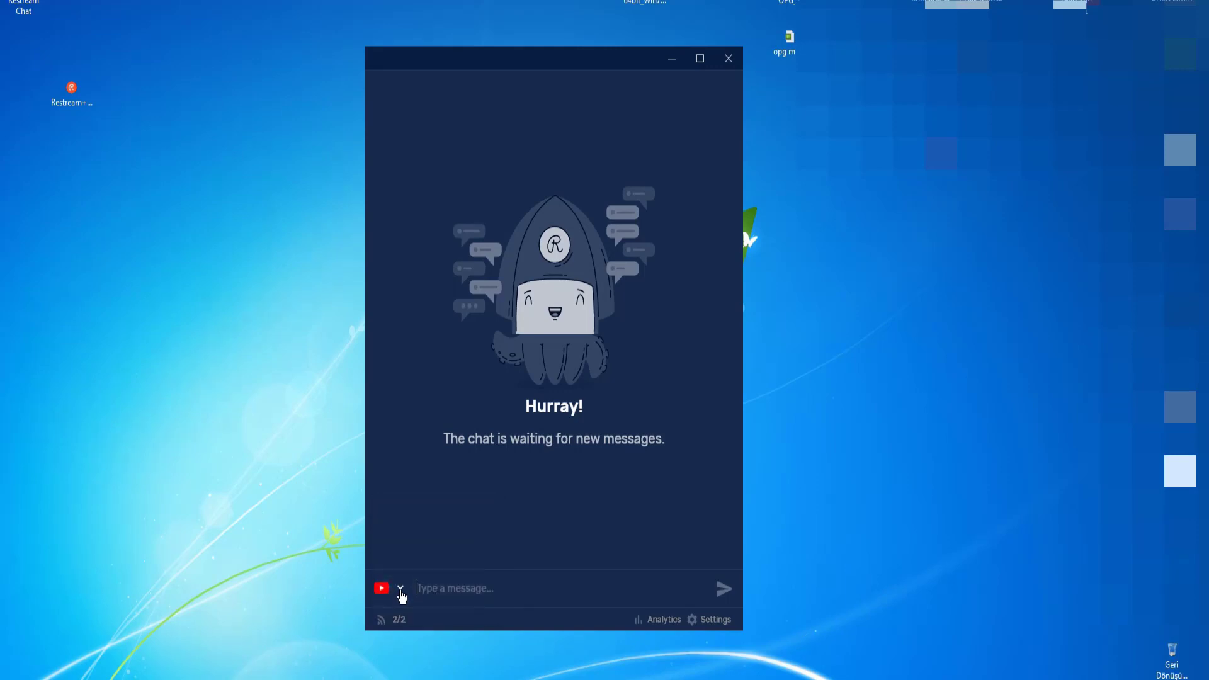
left_click_drag(604, 60, 713, 55)
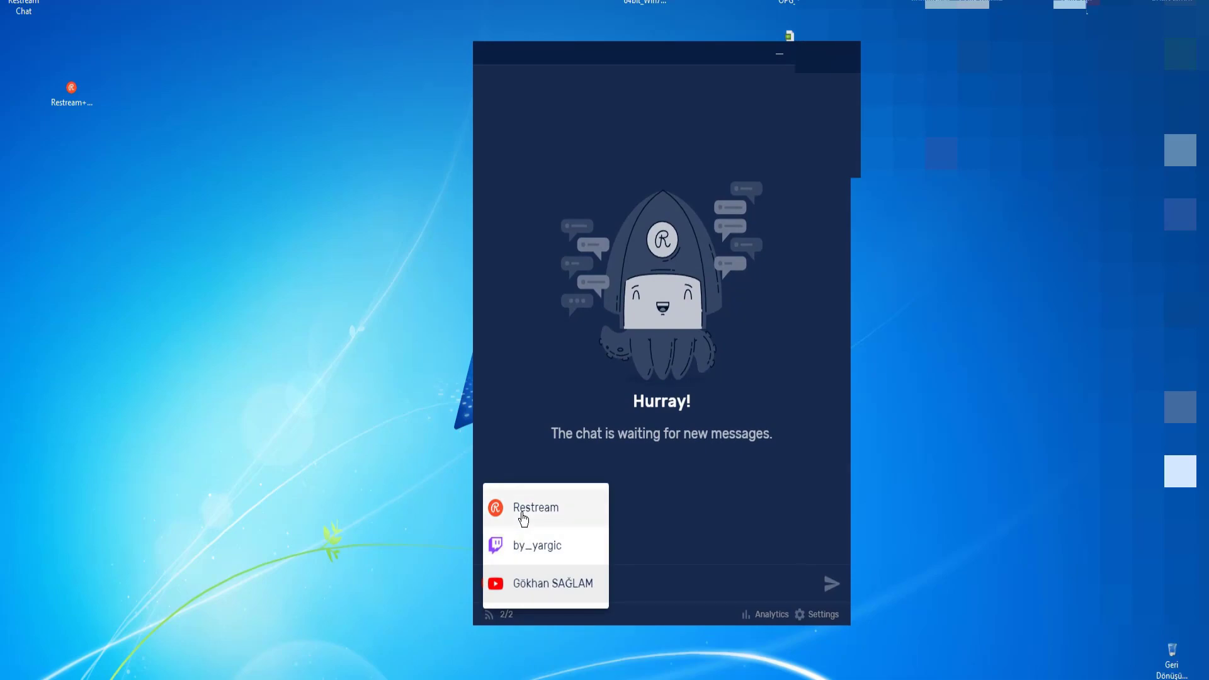
left_click(531, 507)
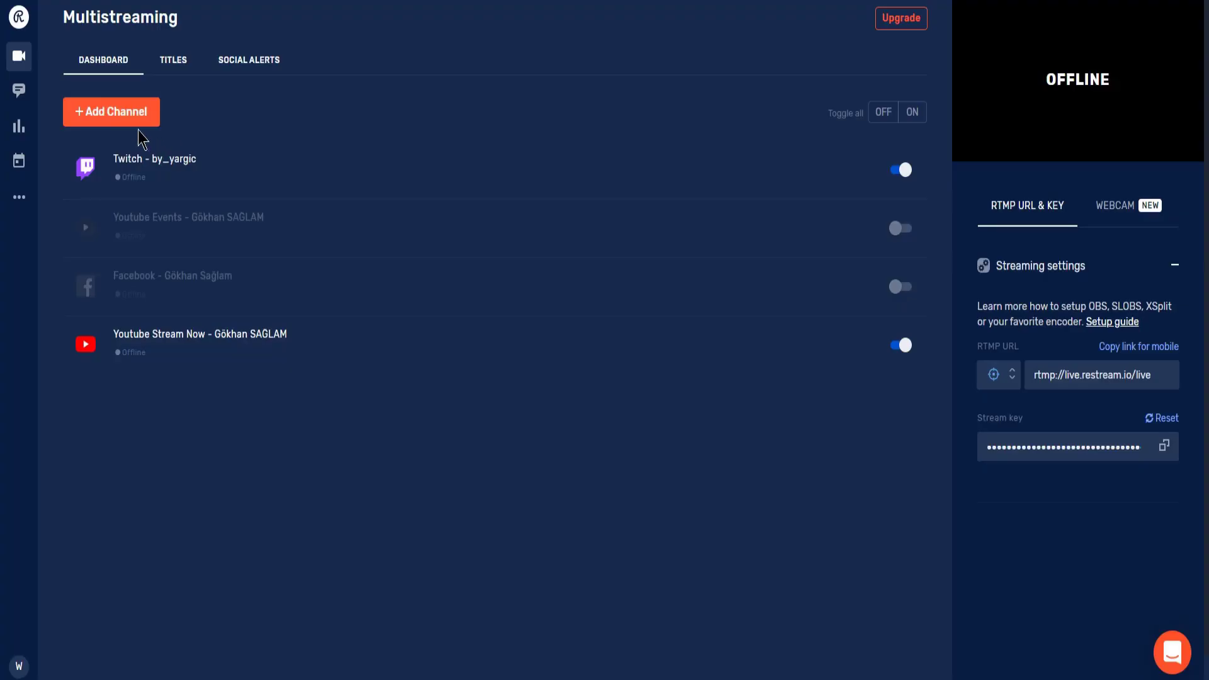
View the webcam streaming option, return to the RTMP URL and key settings, and translate the Restream dashboard into Turkish.
left_click(1112, 208)
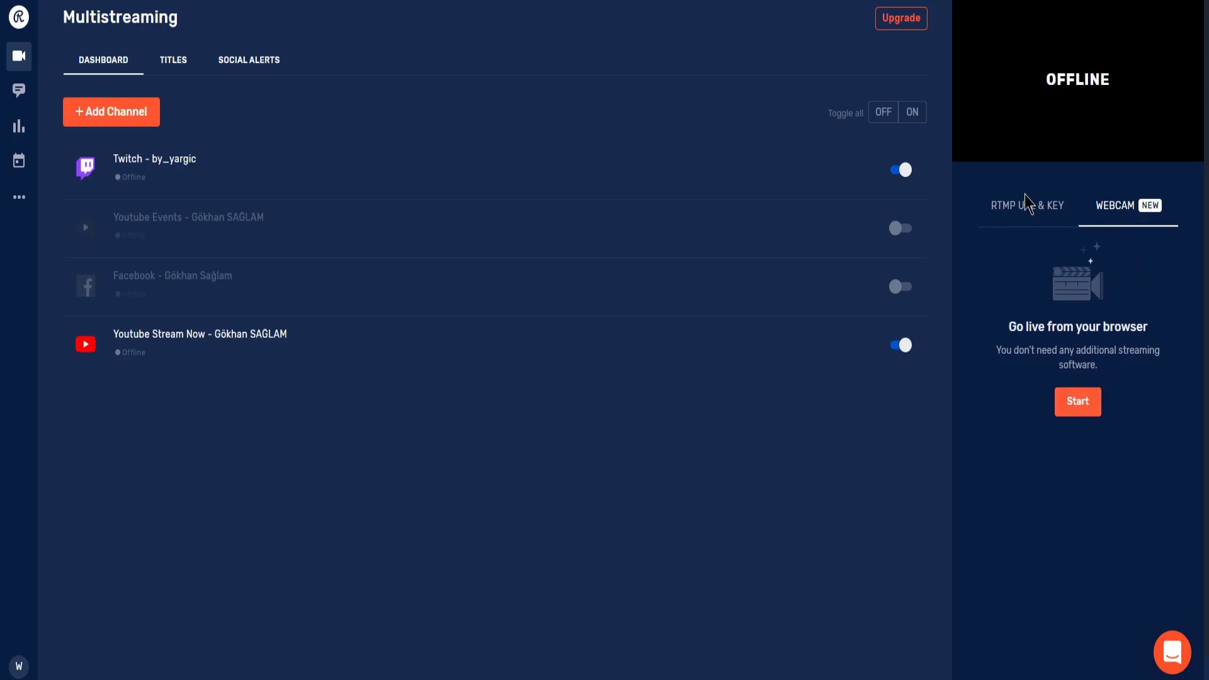
left_click(1004, 217)
left_click(1112, 213)
left_click(1045, 210)
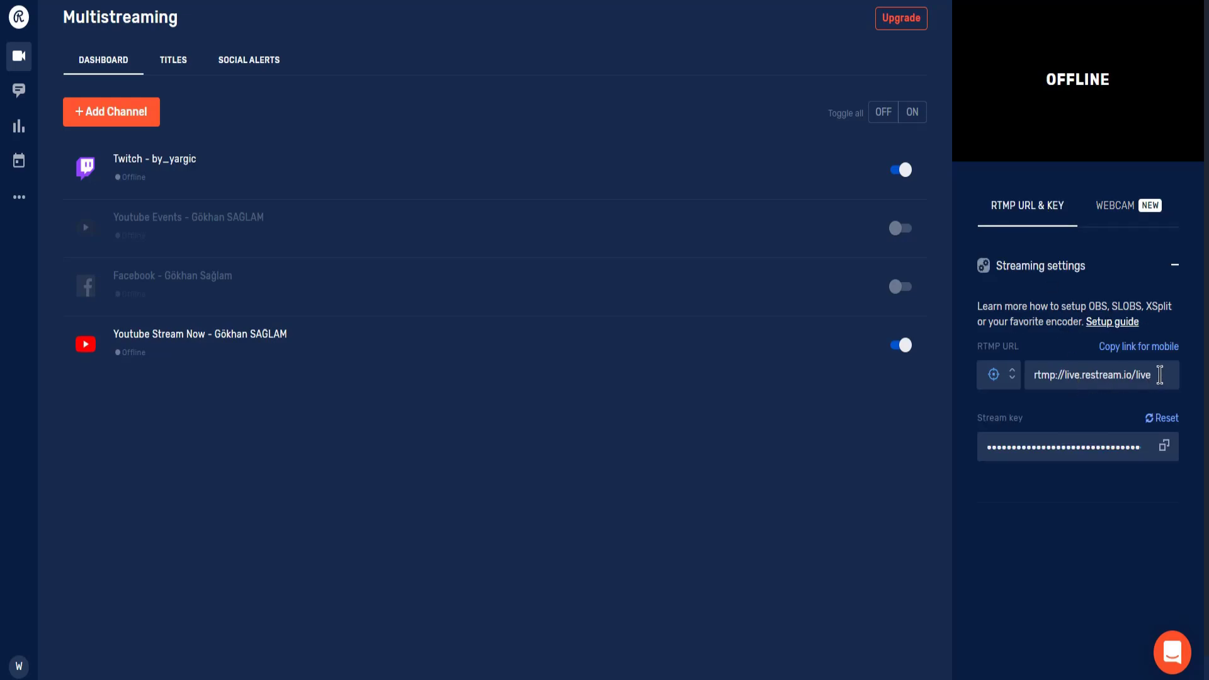
right_click(1077, 347)
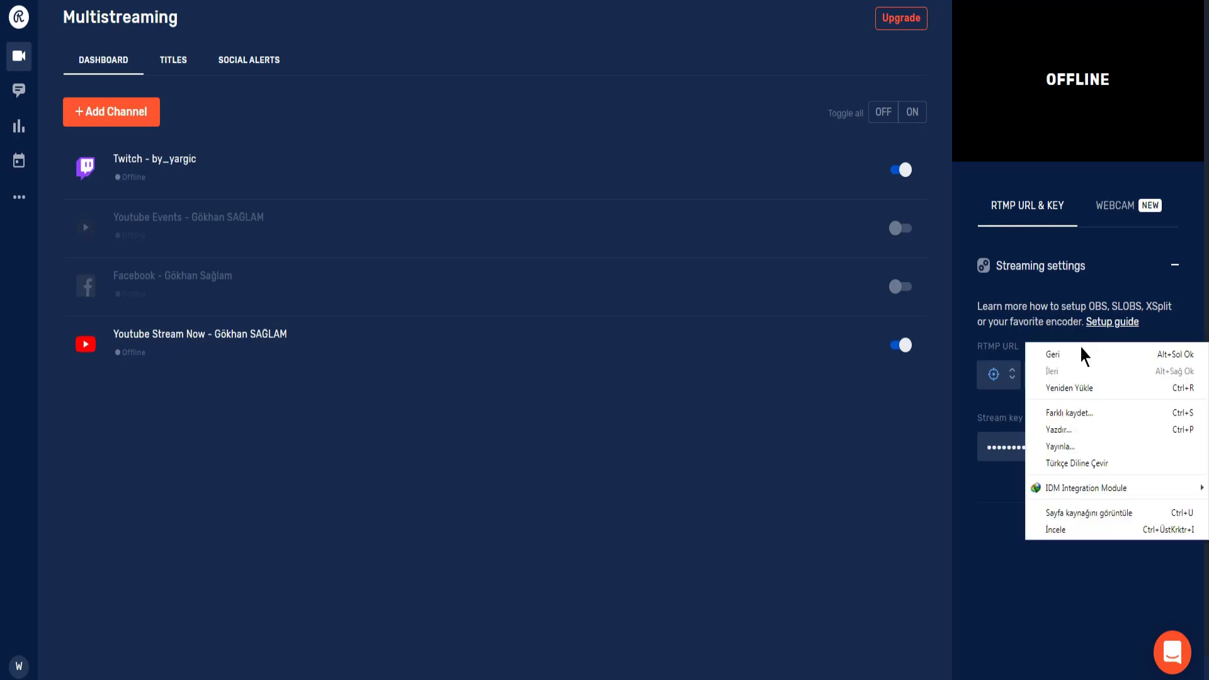
left_click(1089, 461)
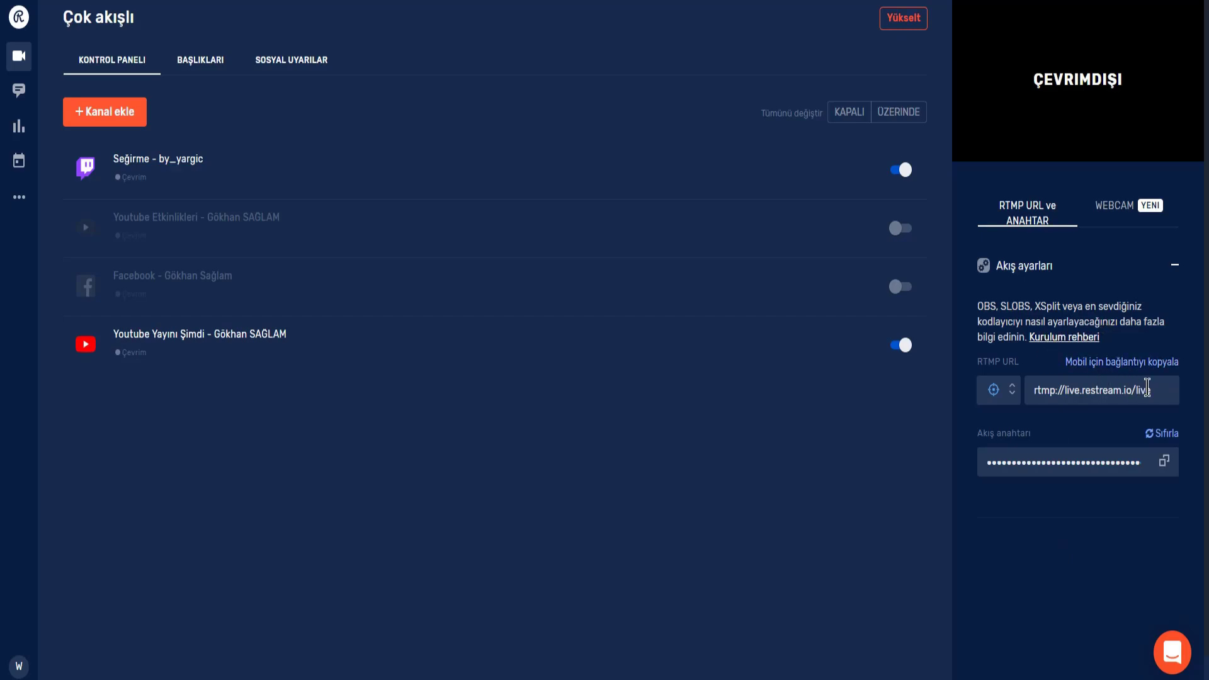
Copy the RTMP URL rtmp://live.restream.io/live from the dashboard's streaming settings.
left_click_drag(1156, 389, 1033, 390)
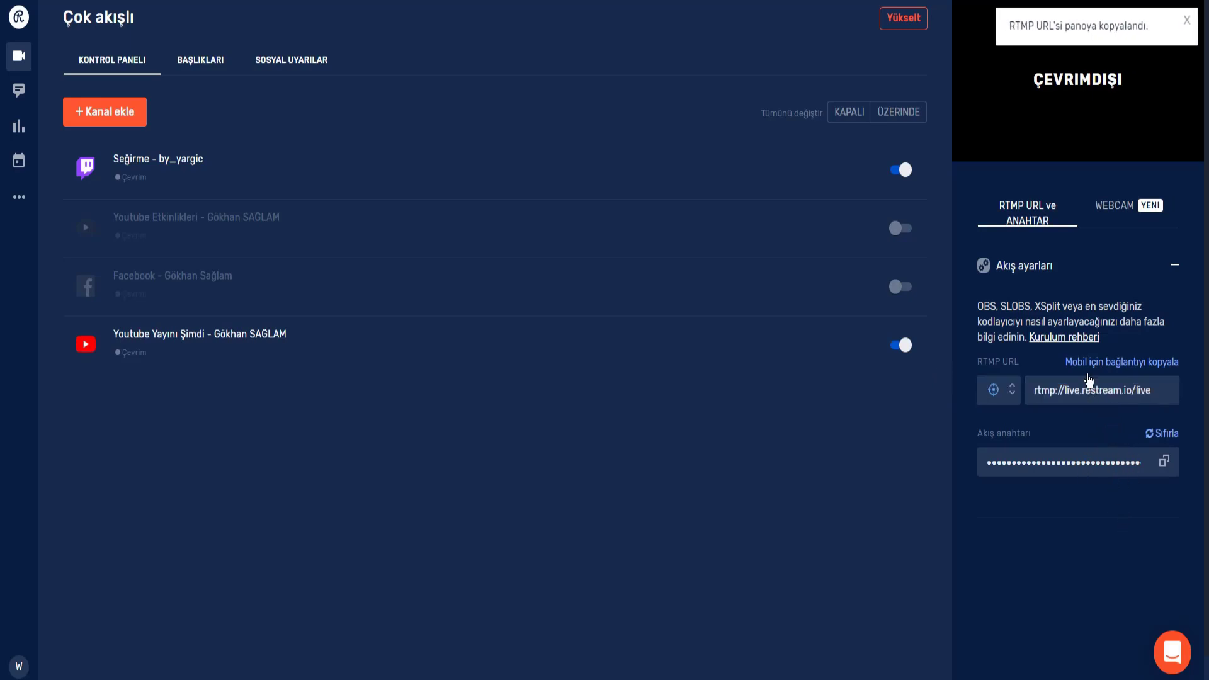
left_click_drag(1163, 395, 1034, 390)
key("ctrl+c")
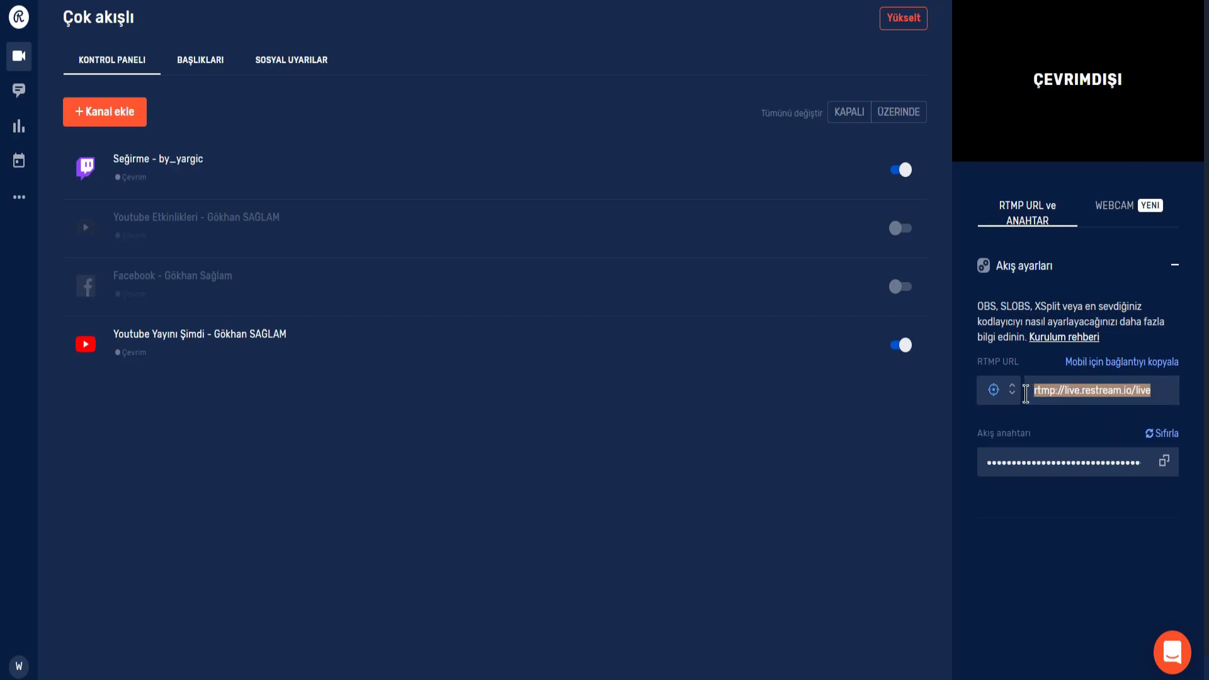
right_click(1074, 394)
left_click(1018, 437)
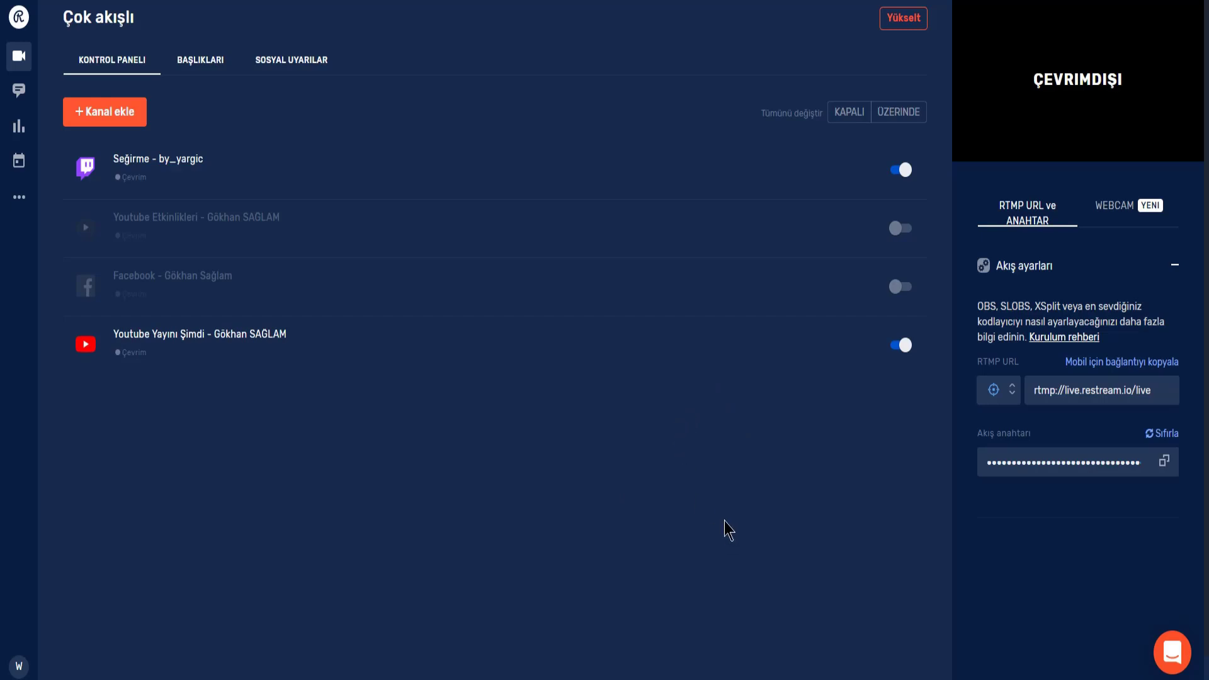
In the Streamlabs OBS stream settings, set the stream type to Özel Yayın Sunucusu and the URL to rtmp://live.restream.io/live.
left_click(656, 676)
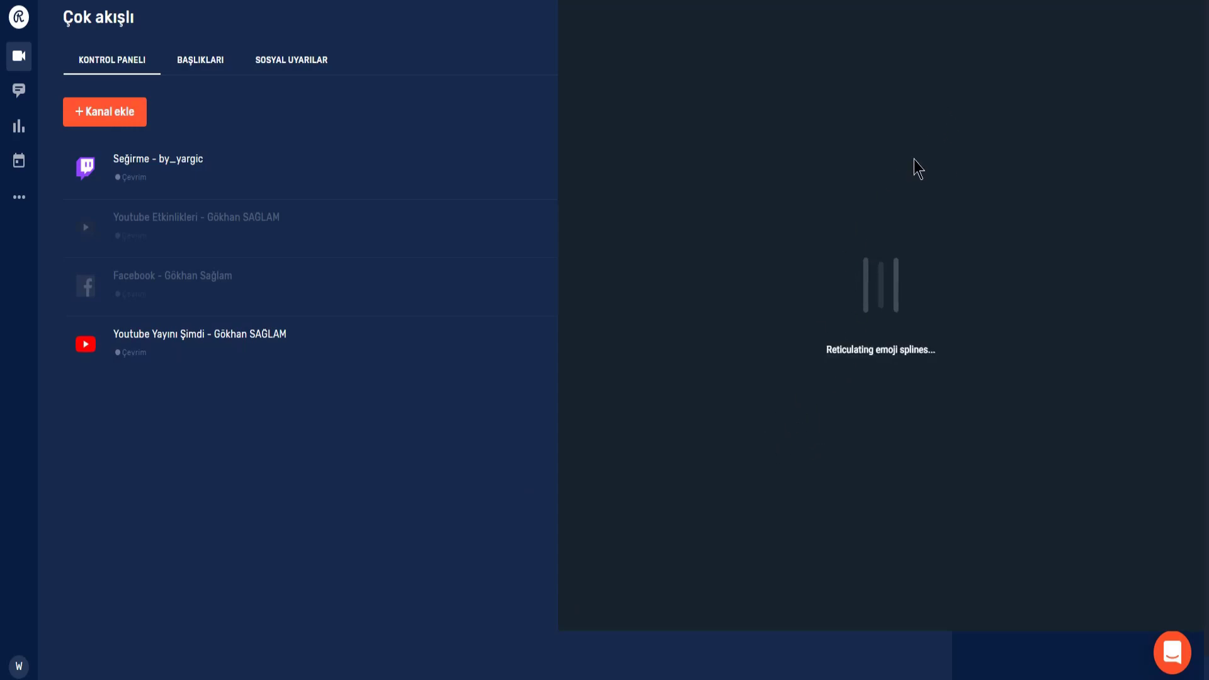
left_click_drag(972, 3, 513, 4)
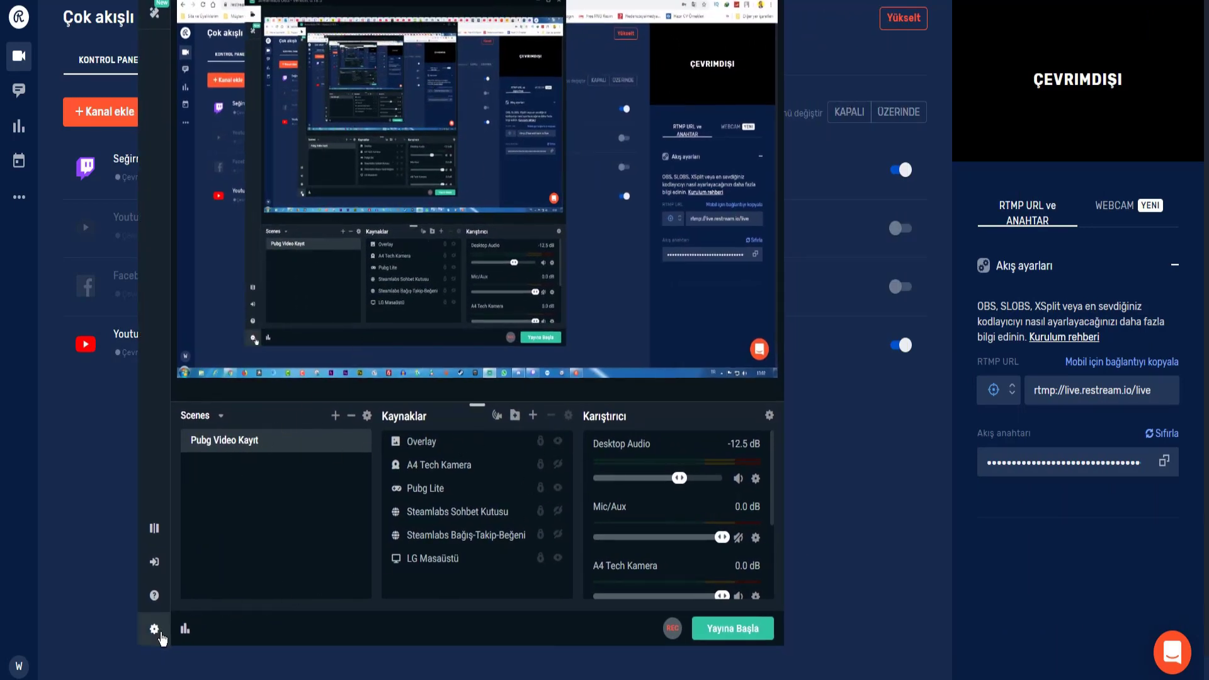
left_click(154, 628)
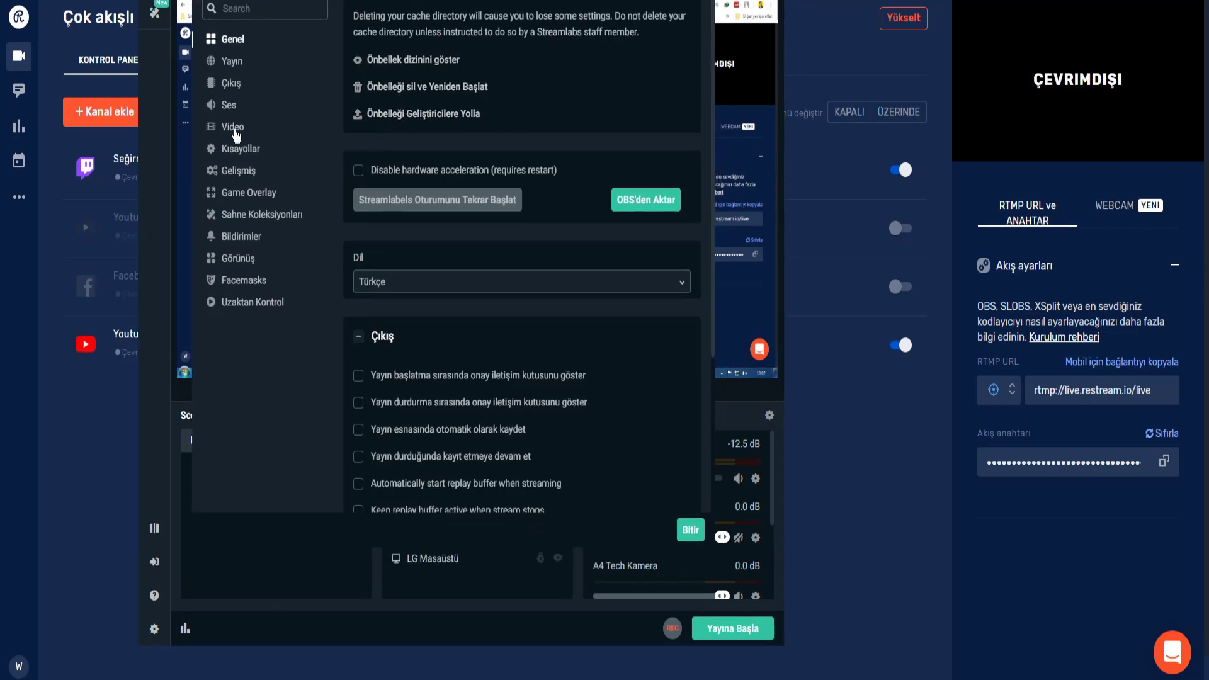
left_click(229, 66)
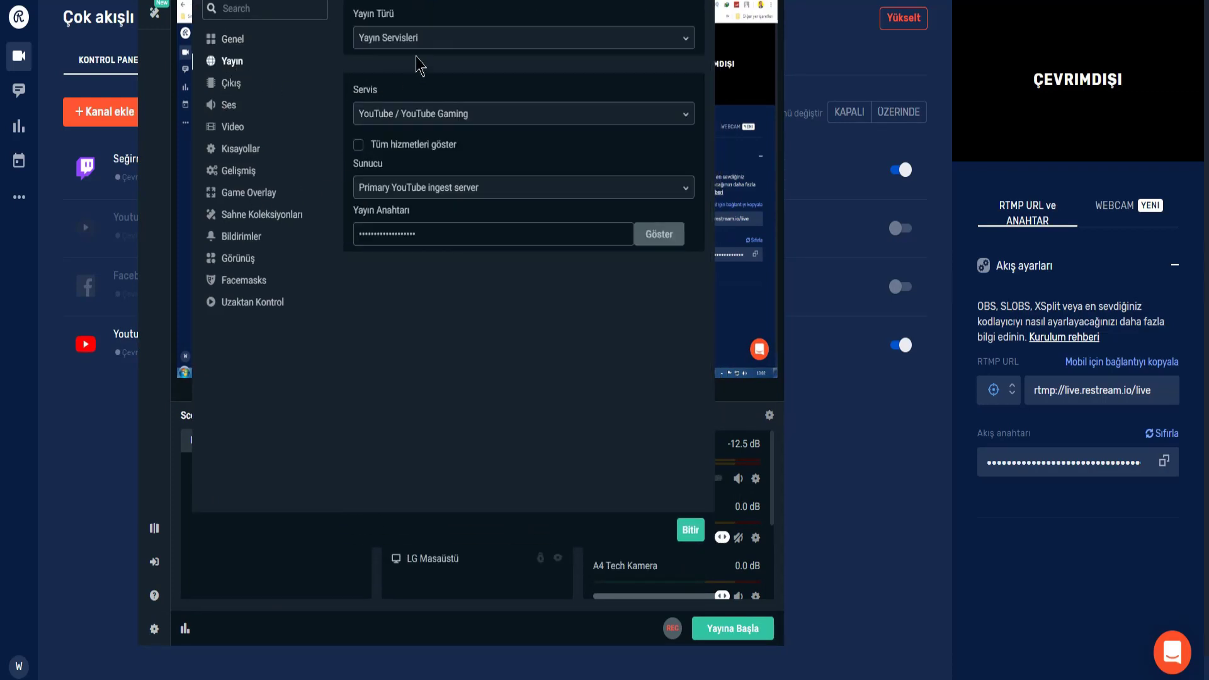
left_click(418, 39)
left_click(424, 87)
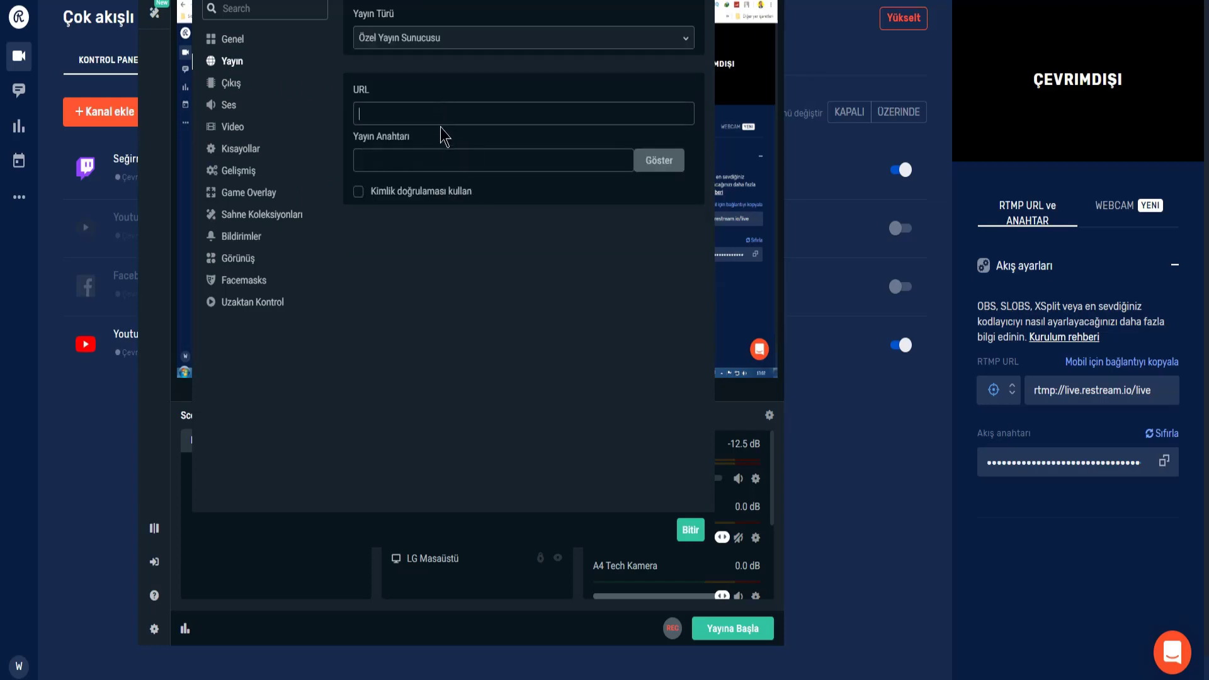
key("ctrl+v")
Copy the stream key from Restream, paste it into the Streamlabs OBS Yayın Anahtarı field, and save the settings.
left_click(1163, 463)
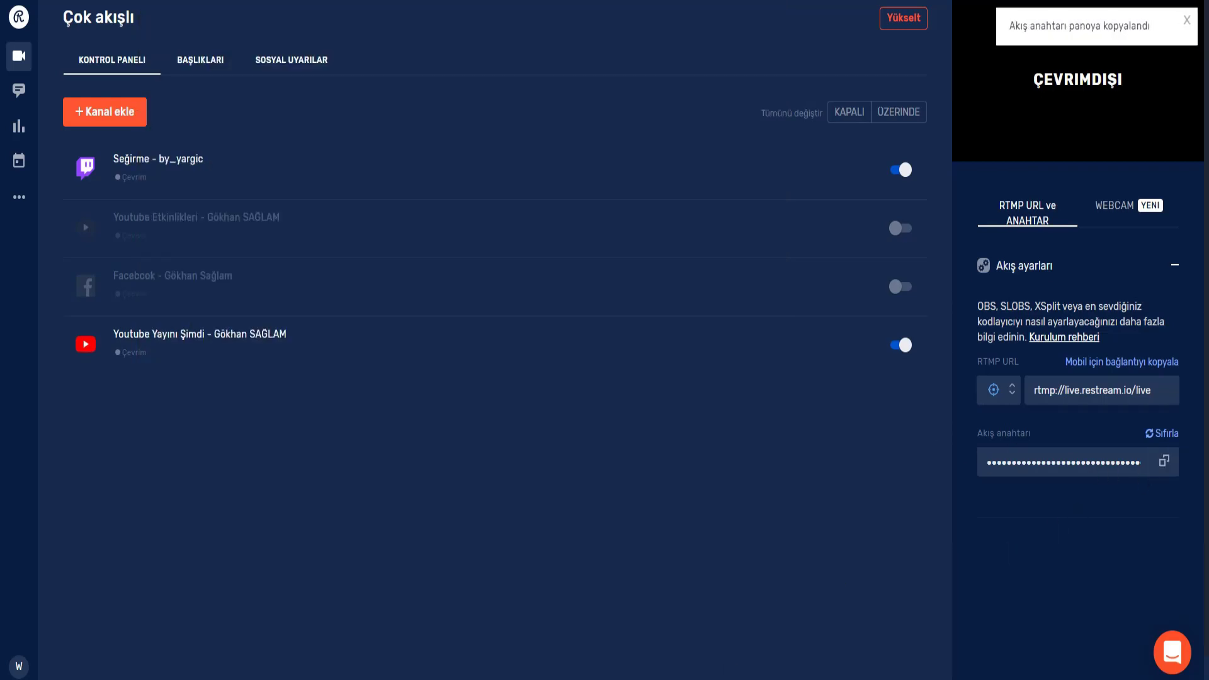
left_click(560, 624)
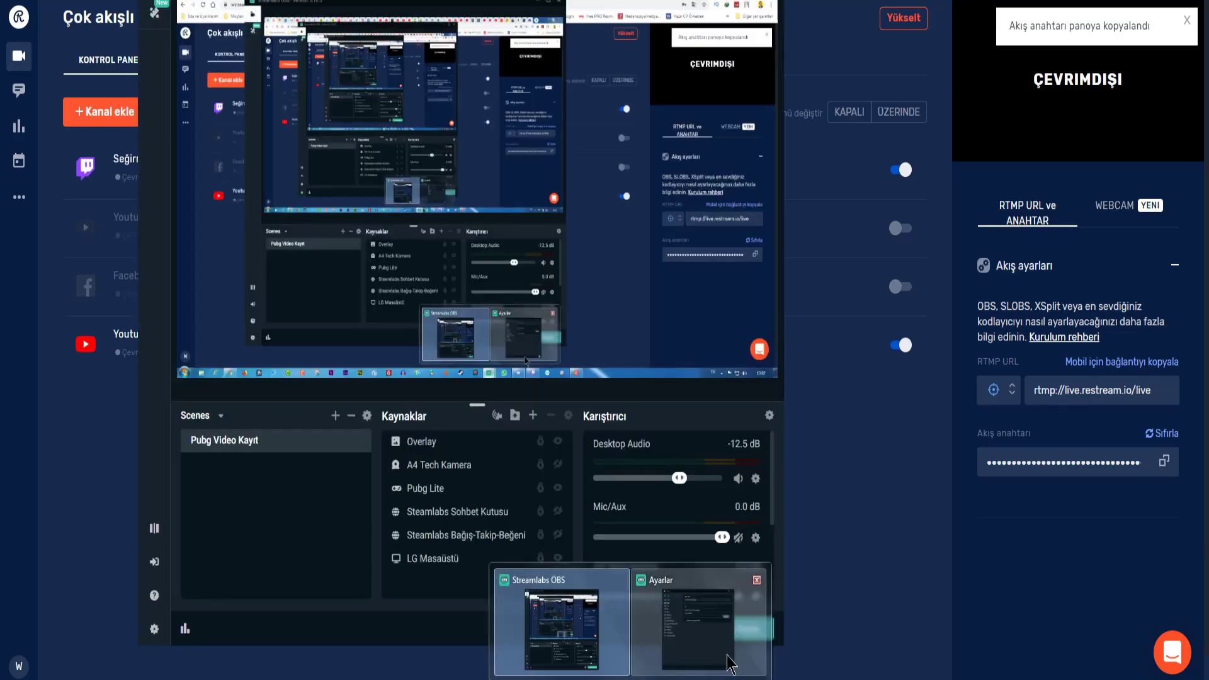
left_click(699, 623)
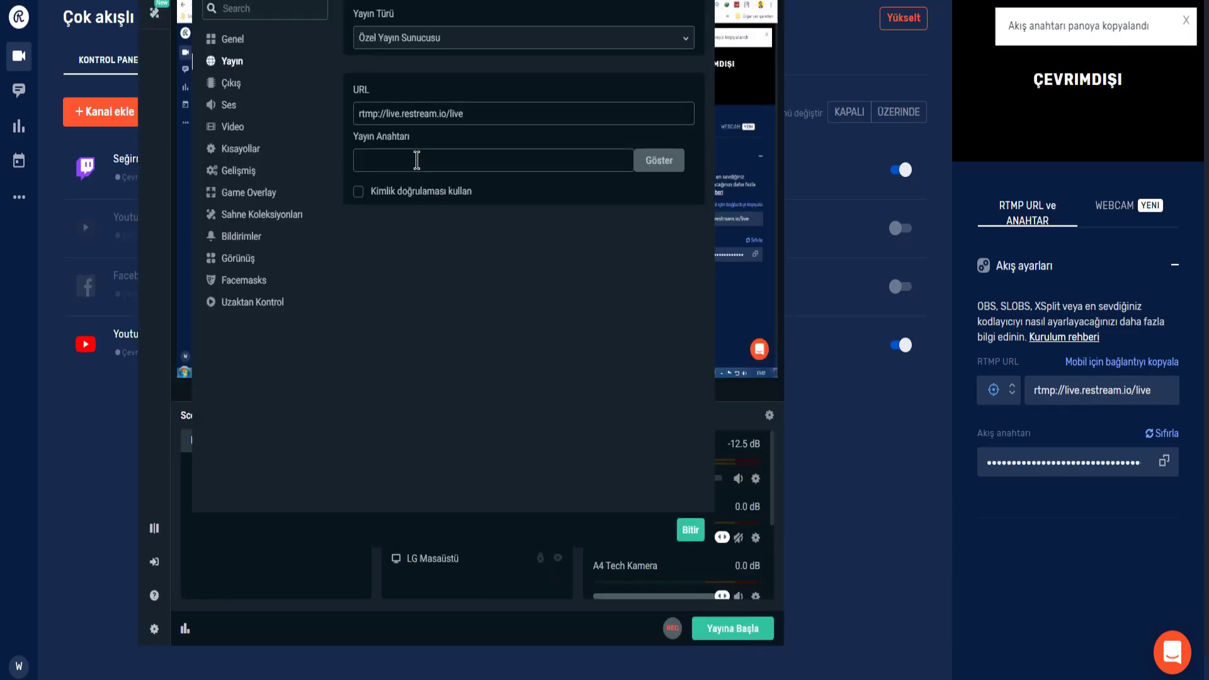
key("ctrl+v")
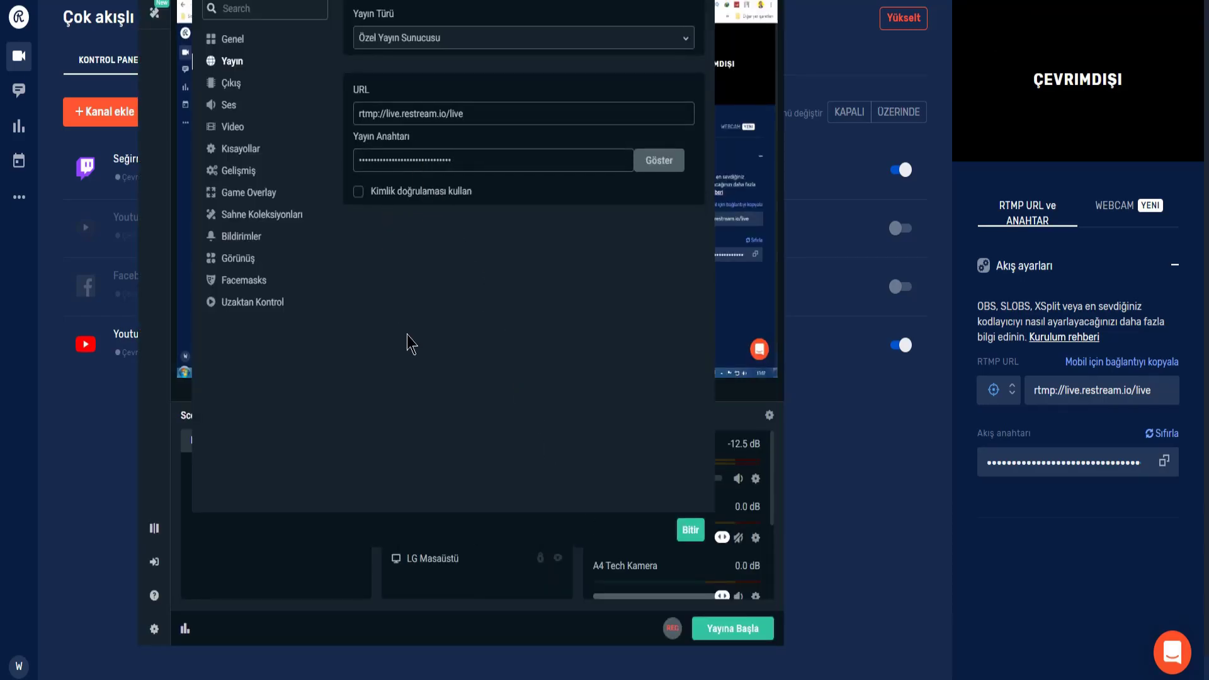
left_click(689, 531)
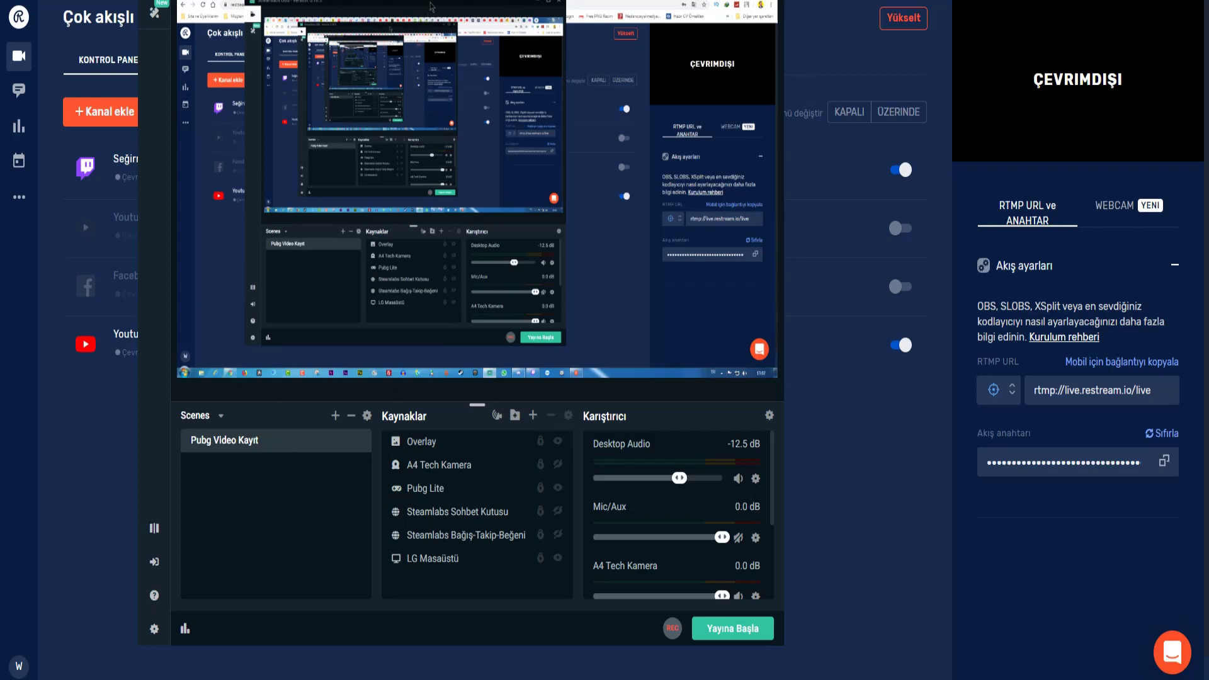
Start a test broadcast in Streamlabs OBS, uncover the Restream channel list to check its status, and end the broadcast.
left_click_drag(430, 7, 480, 10)
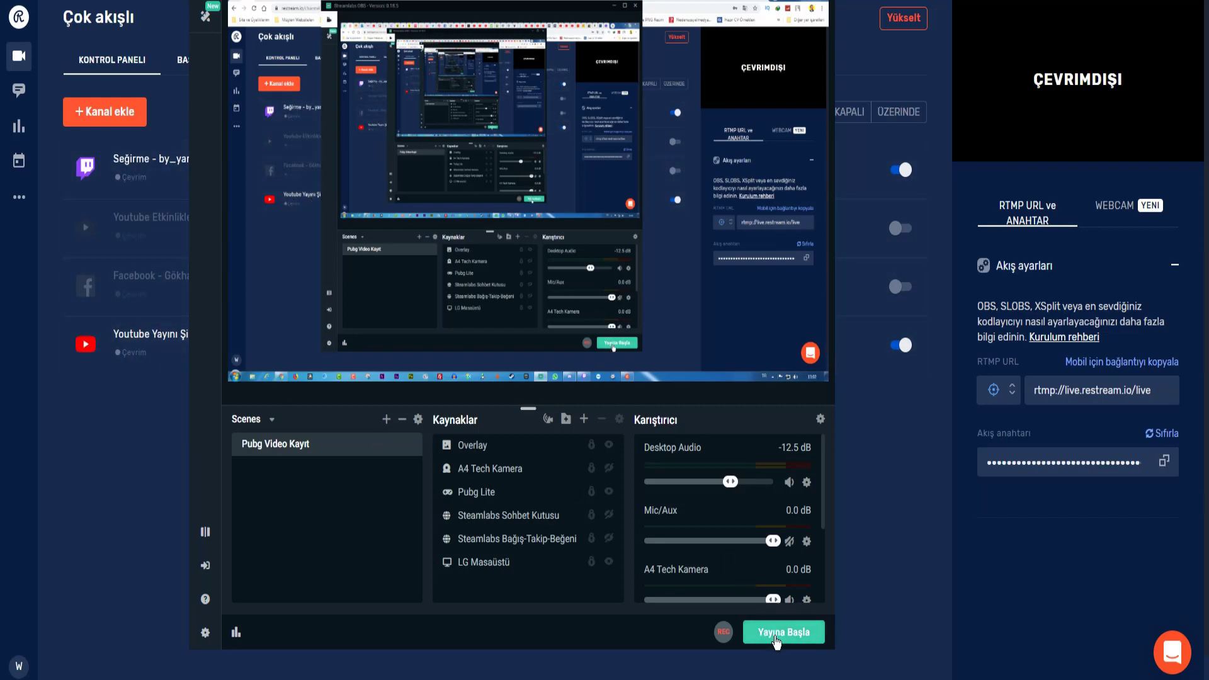
left_click(776, 640)
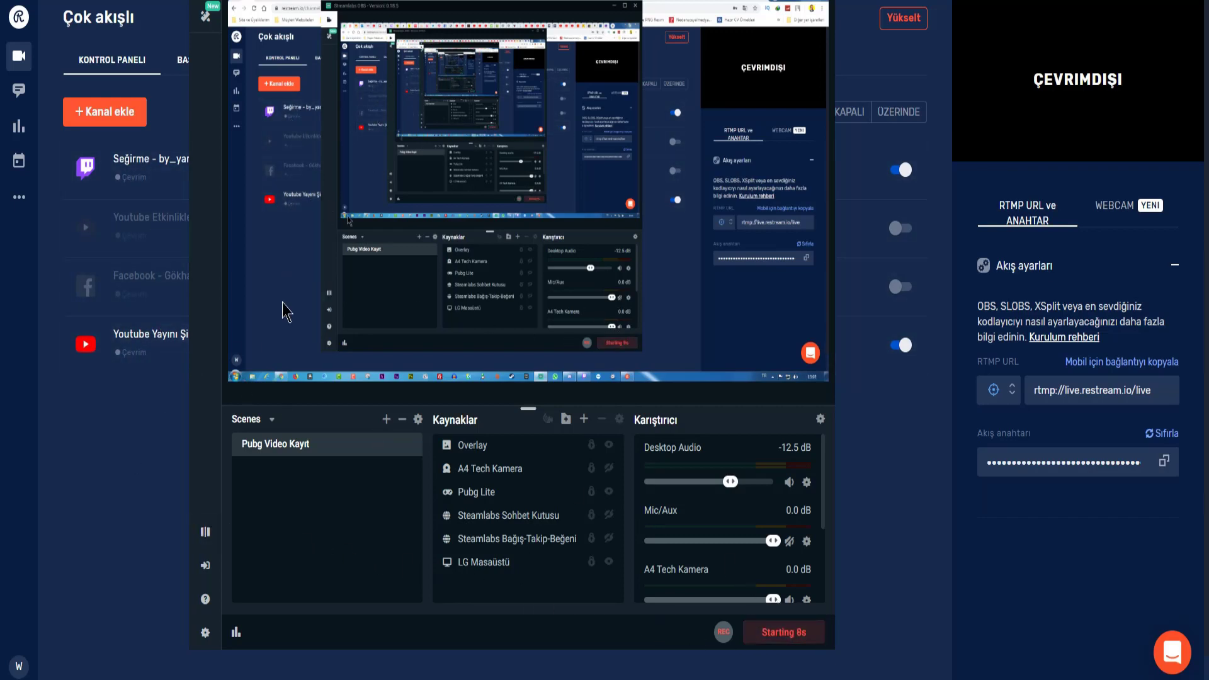
left_click_drag(502, 5, 742, 5)
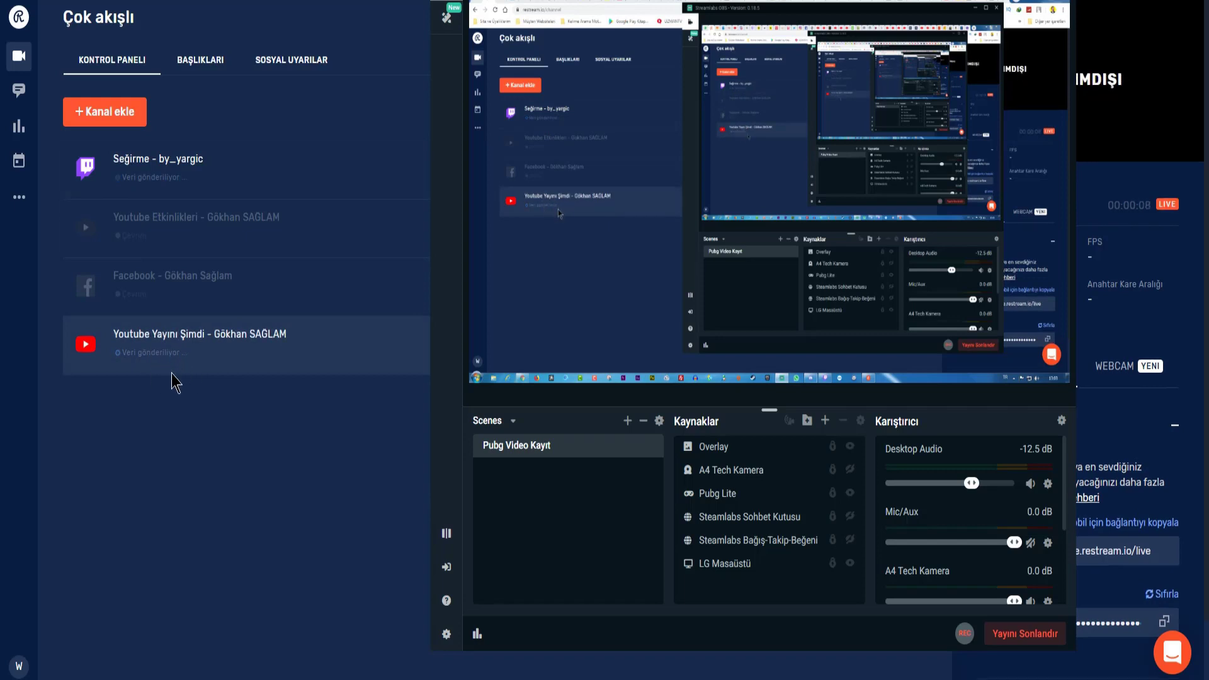
left_click(1028, 636)
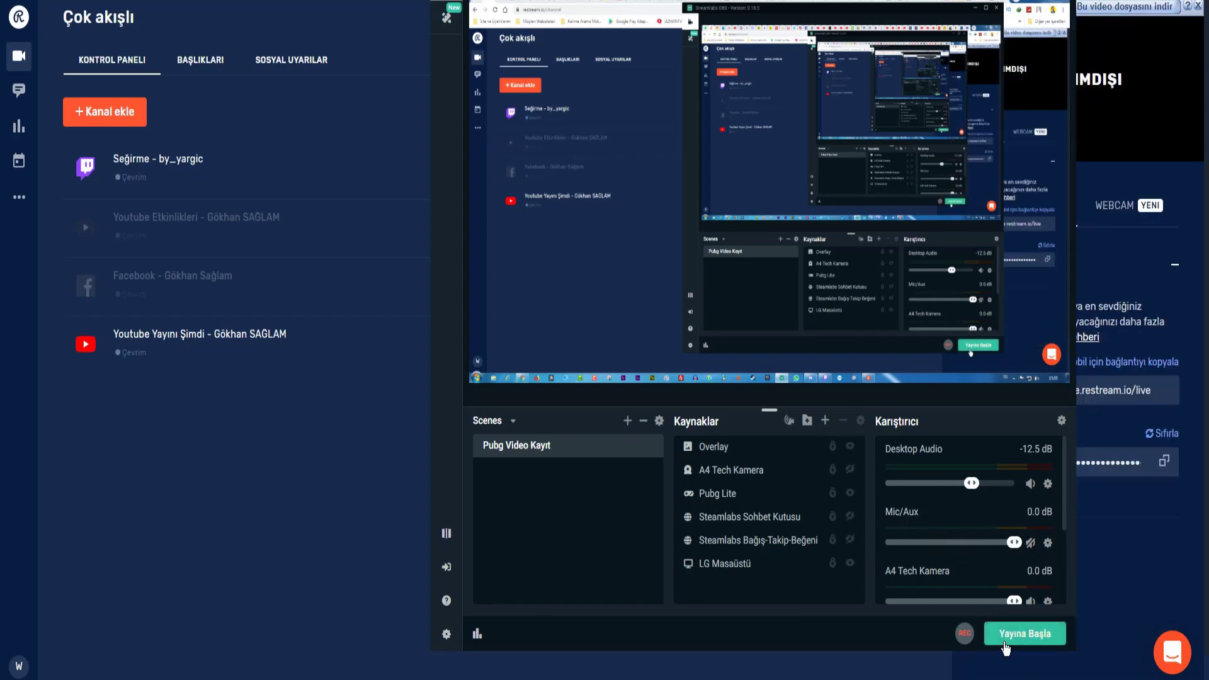
Return to the Restream dashboard and toggle the YouTube Events and Facebook channels on and back off.
left_click(327, 486)
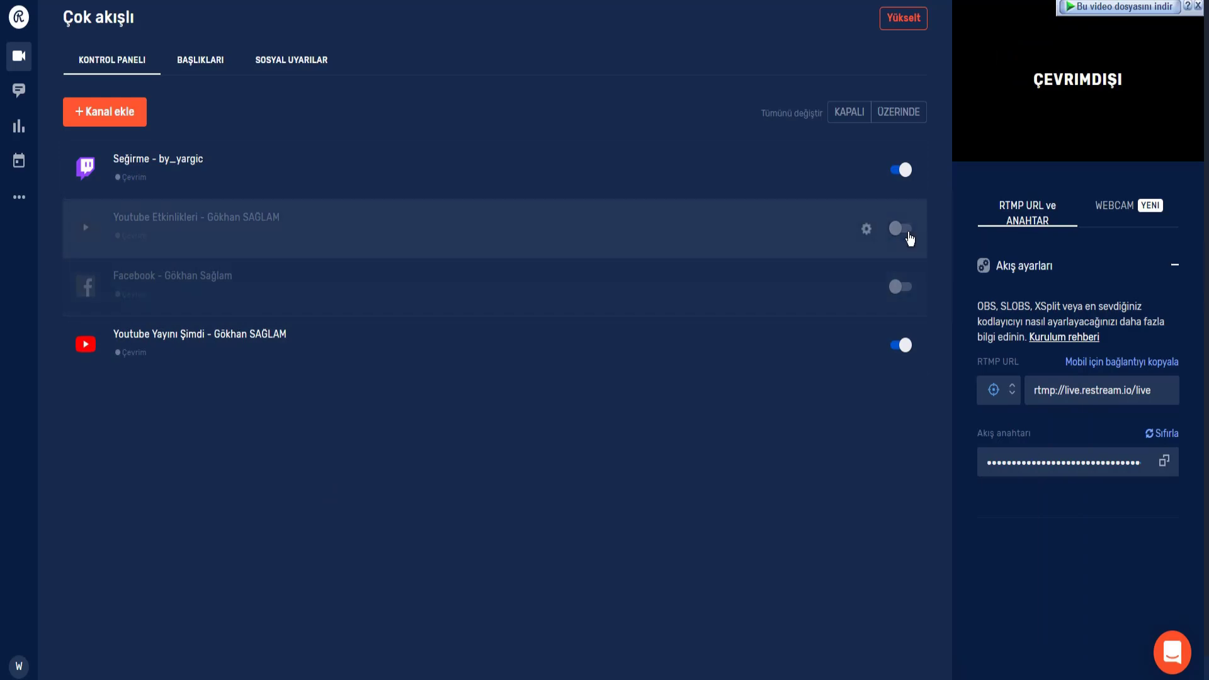
left_click(907, 231)
left_click(904, 286)
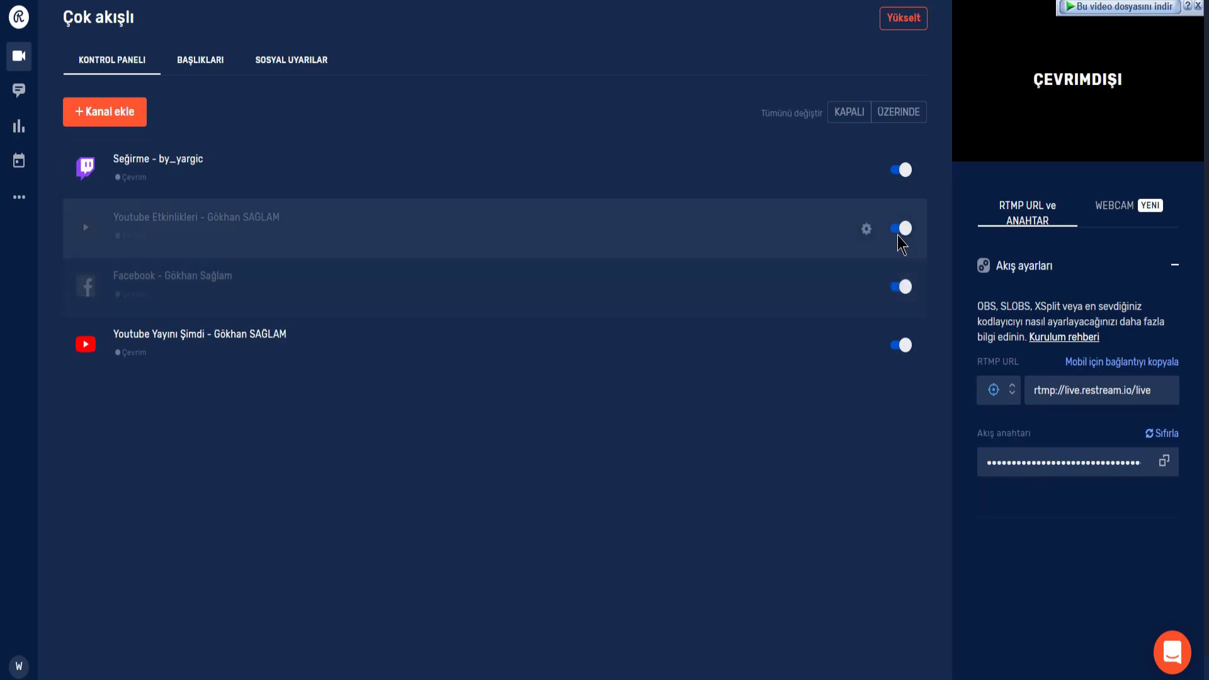
left_click(900, 228)
left_click(900, 287)
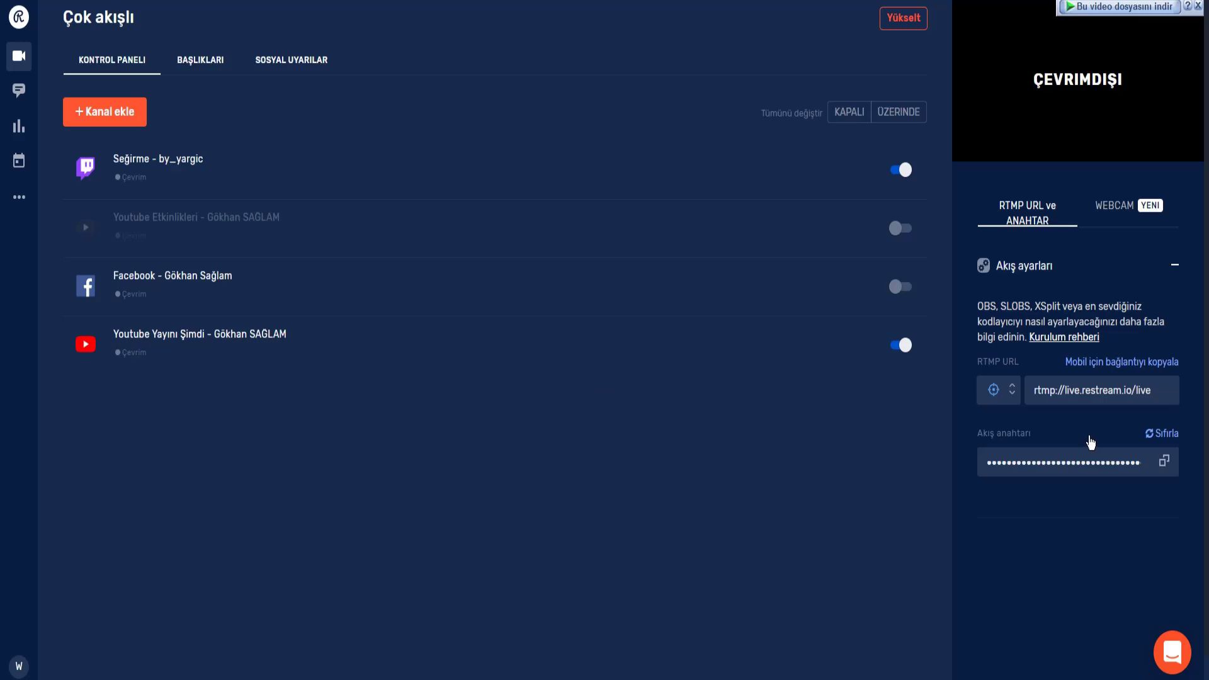
Bring Streamlabs OBS back in front of the Restream dashboard and move its window slightly upward.
left_click(599, 658)
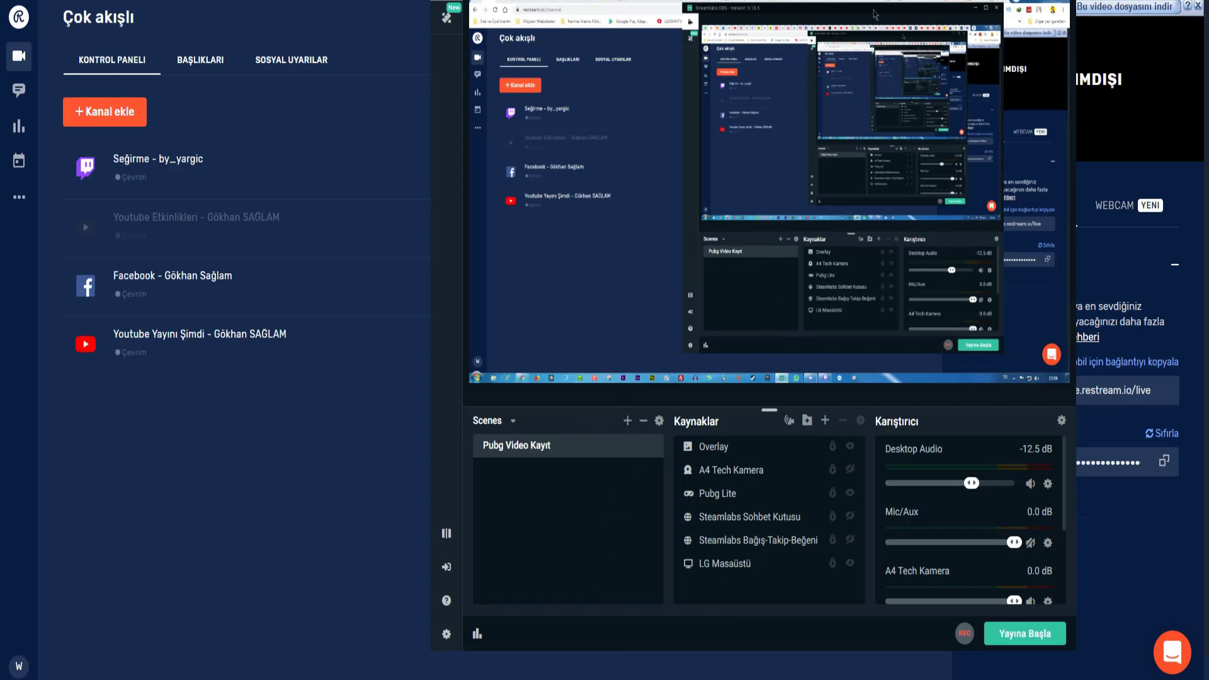
left_click_drag(815, 13, 813, 2)
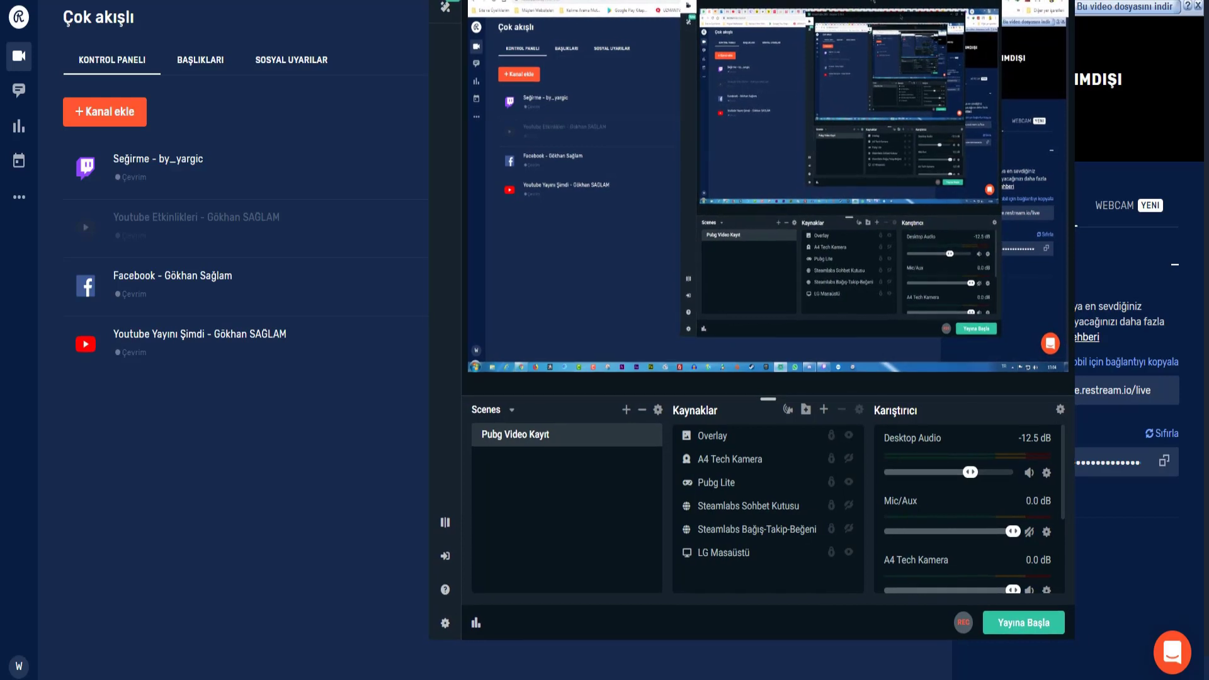